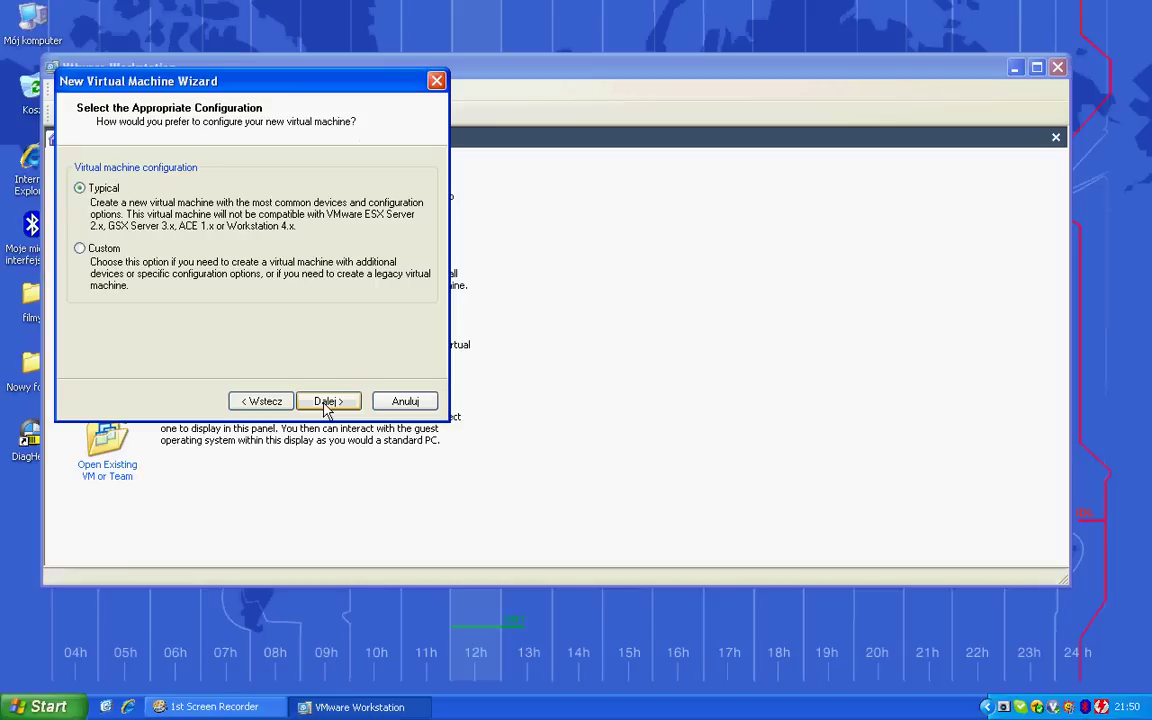
Choose a custom virtual machine configuration with the New - Workstation 5 format
{"action": "left_click", "coordinate": [106, 248]}
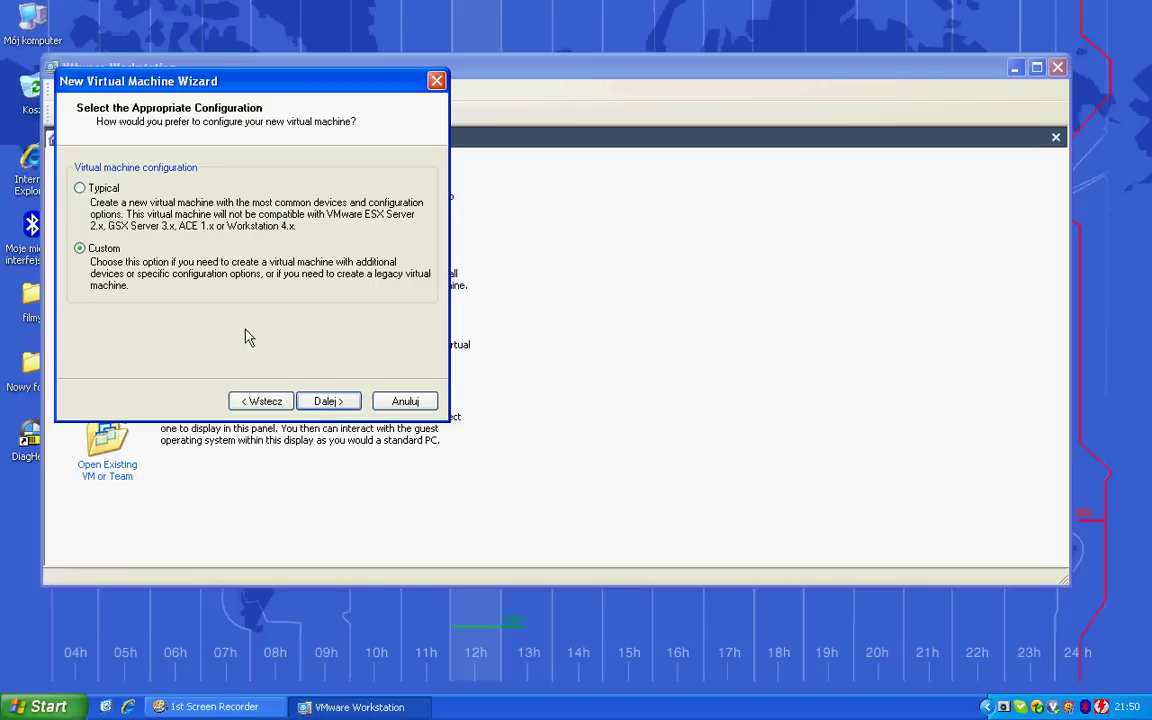
{"action": "left_click", "coordinate": [339, 400]}
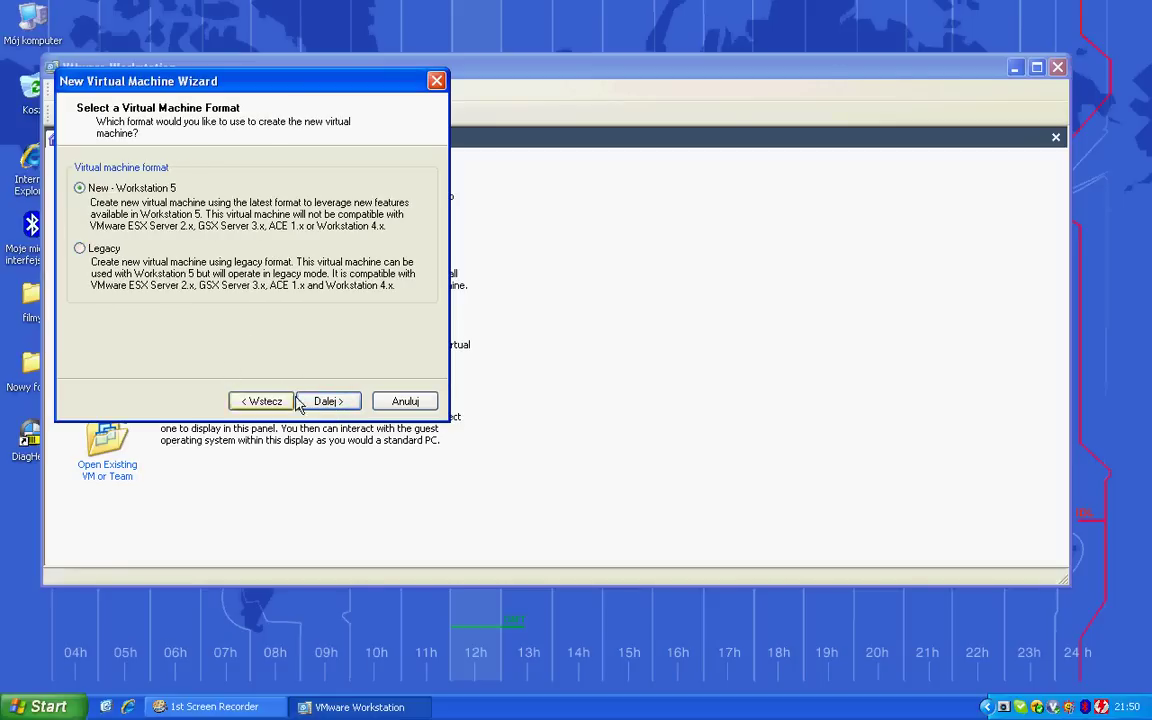
{"action": "left_click", "coordinate": [329, 401]}
Set the guest operating system to Other with the version Other
{"action": "left_click", "coordinate": [100, 247]}
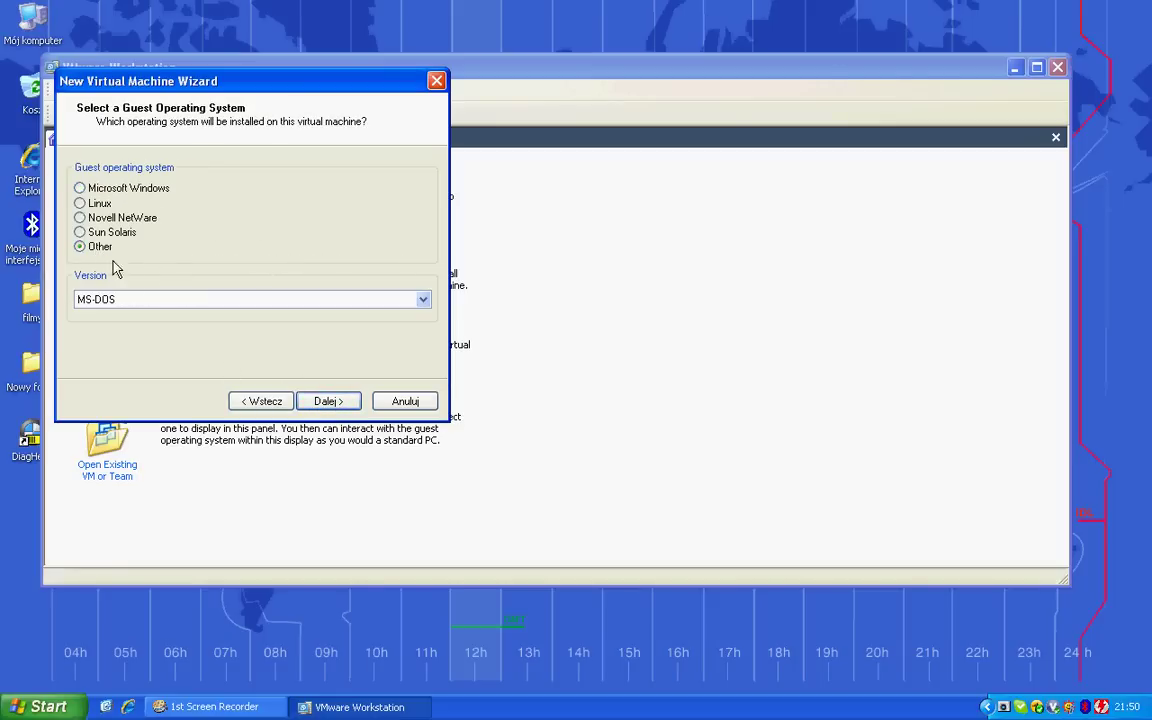
{"action": "left_click", "coordinate": [148, 300]}
{"action": "left_click", "coordinate": [100, 336]}
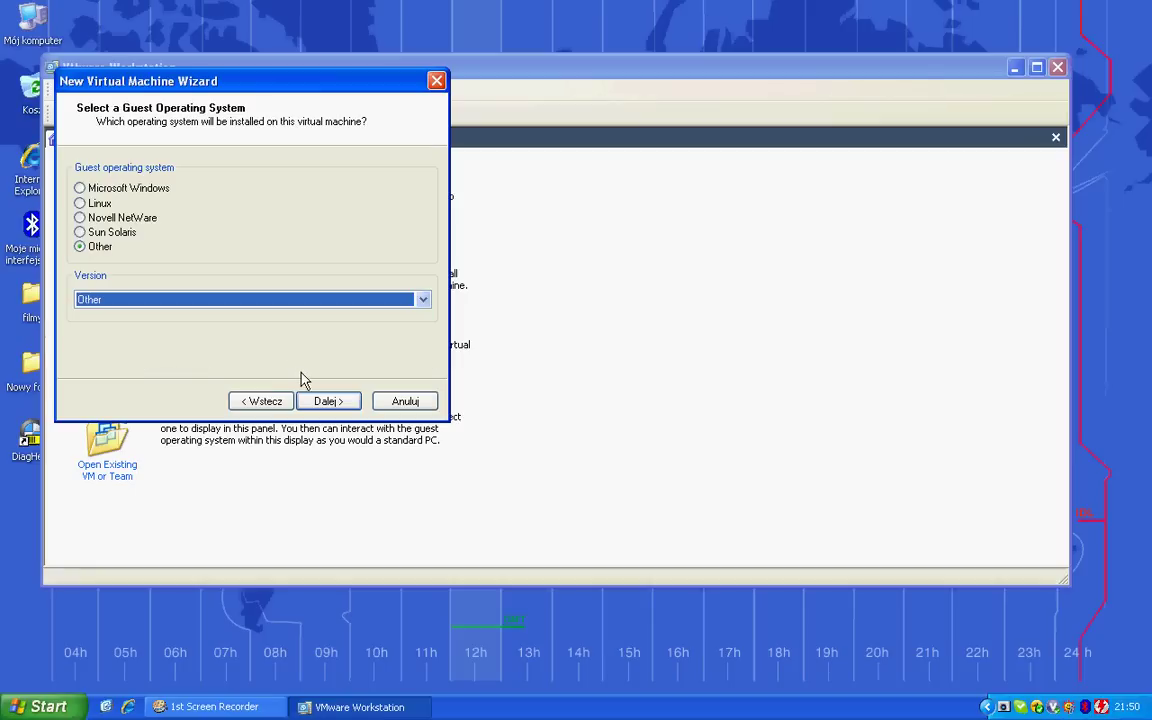
{"action": "left_click", "coordinate": [331, 402]}
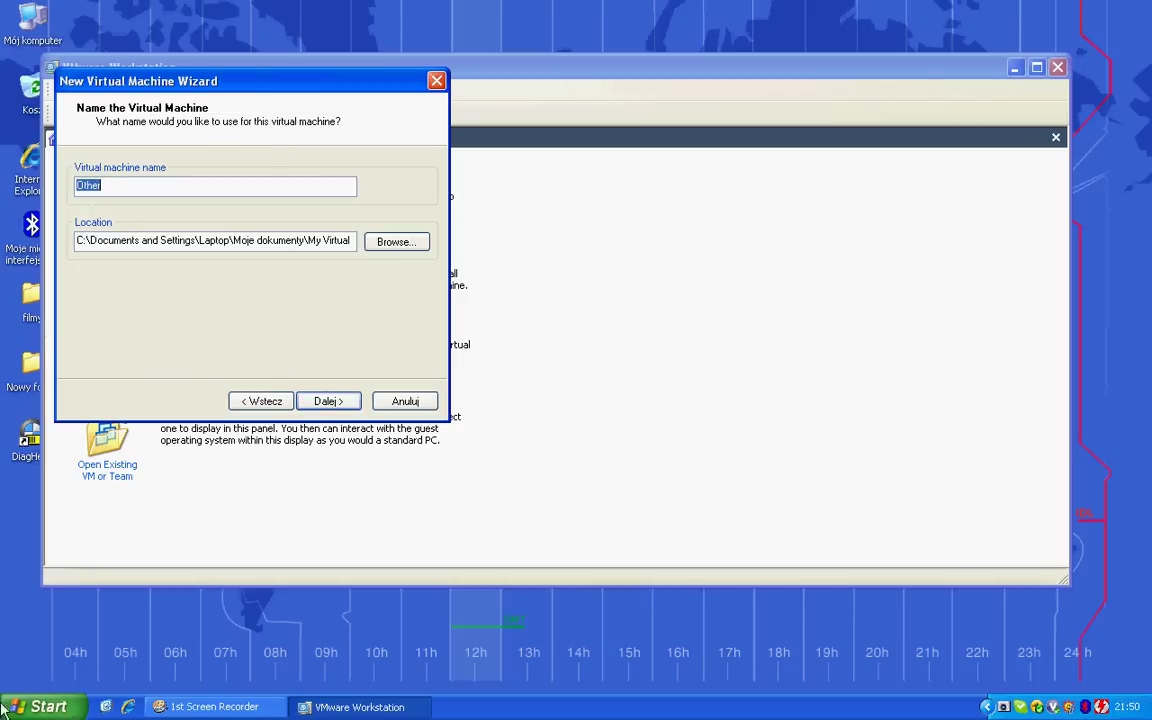
Set the virtual machine's location to the GT1_vmware folder on drive C:
{"action": "left_click", "coordinate": [416, 244]}
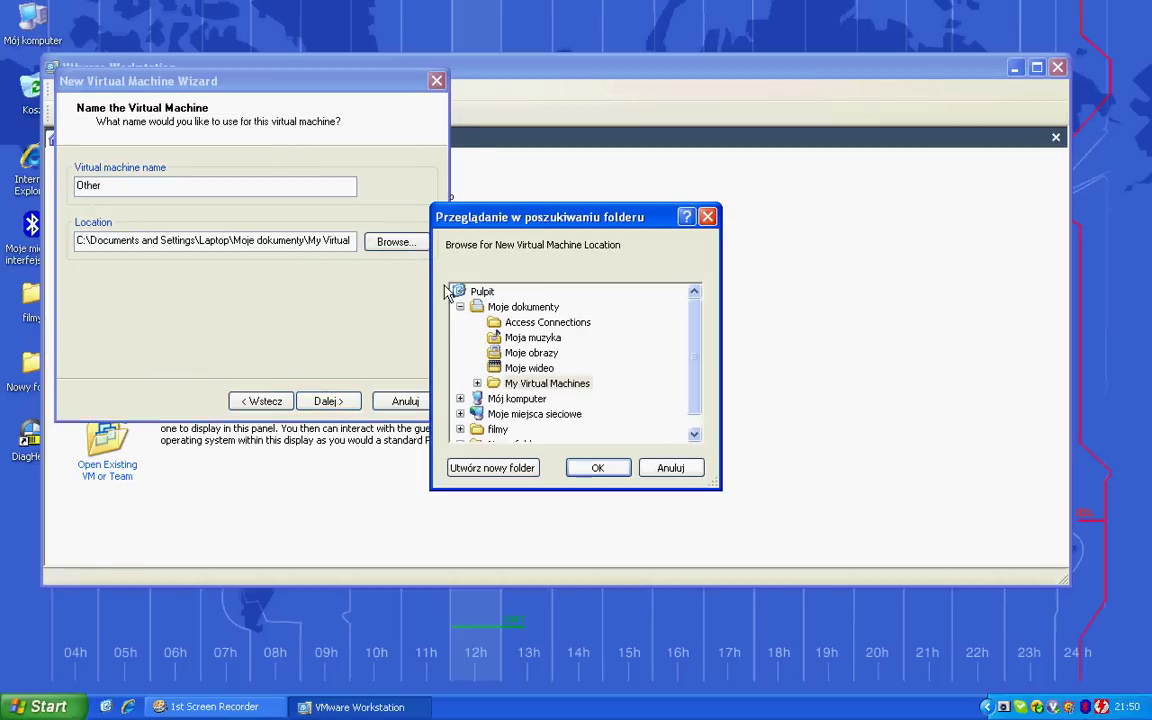
{"action": "left_click", "coordinate": [460, 307]}
{"action": "left_click", "coordinate": [460, 322]}
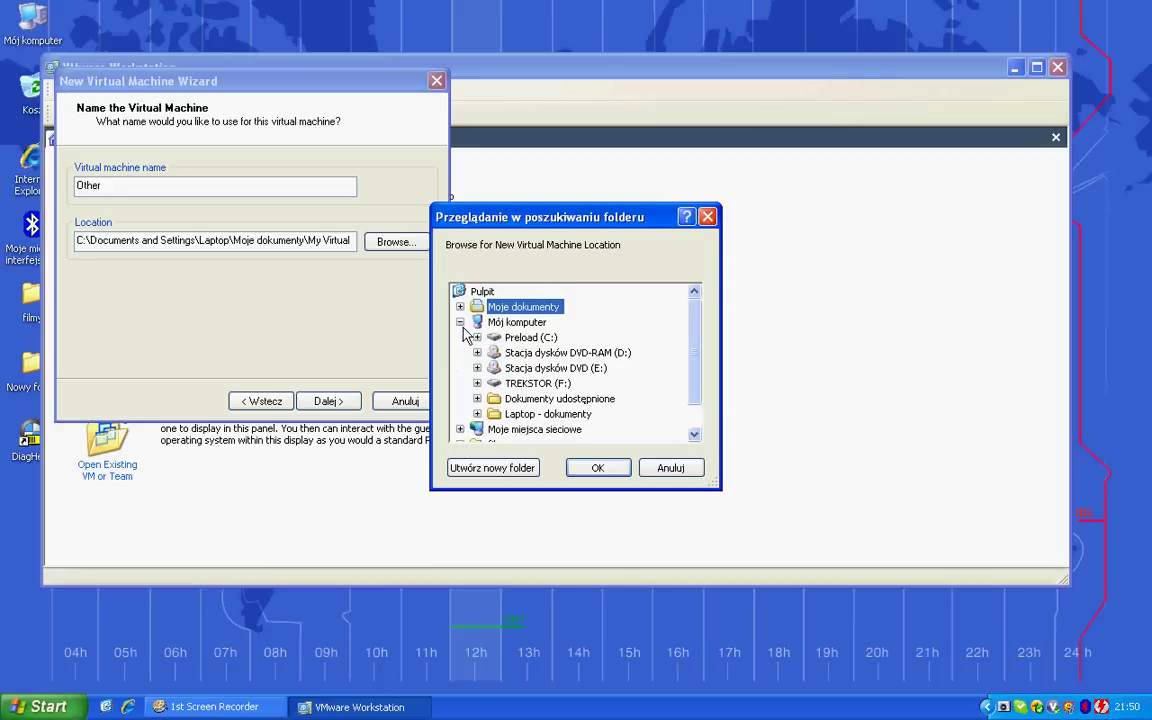
{"action": "left_click", "coordinate": [477, 337]}
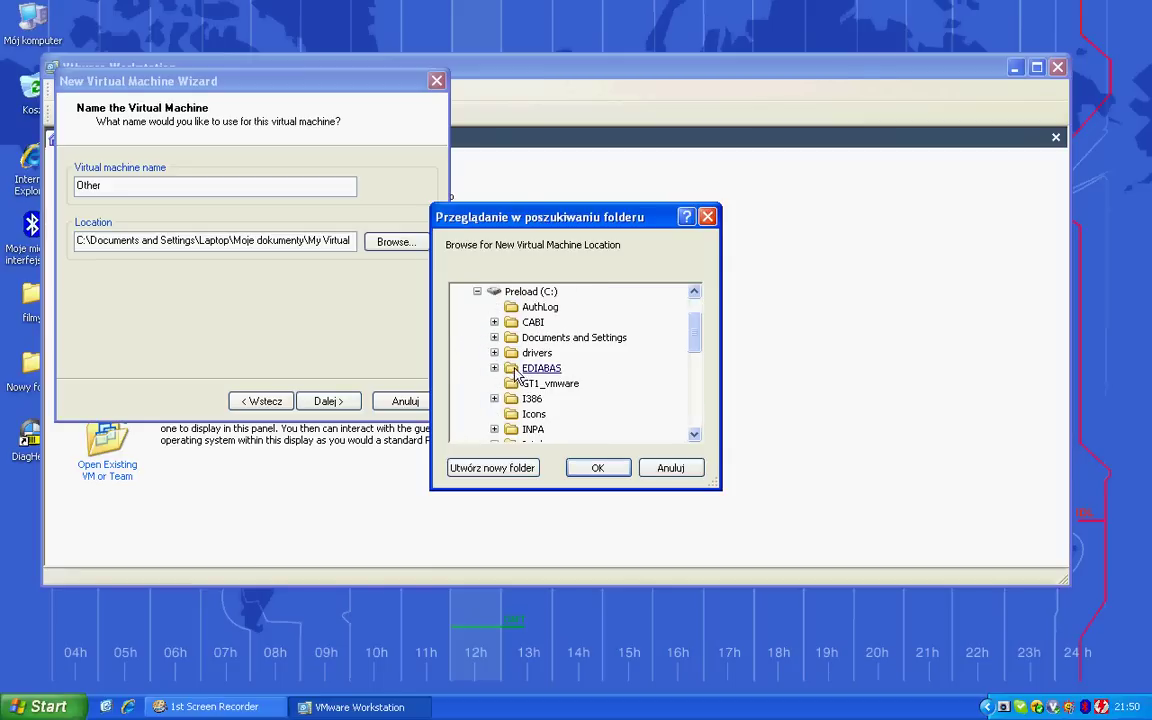
{"action": "left_click", "coordinate": [545, 384]}
{"action": "left_click", "coordinate": [612, 469]}
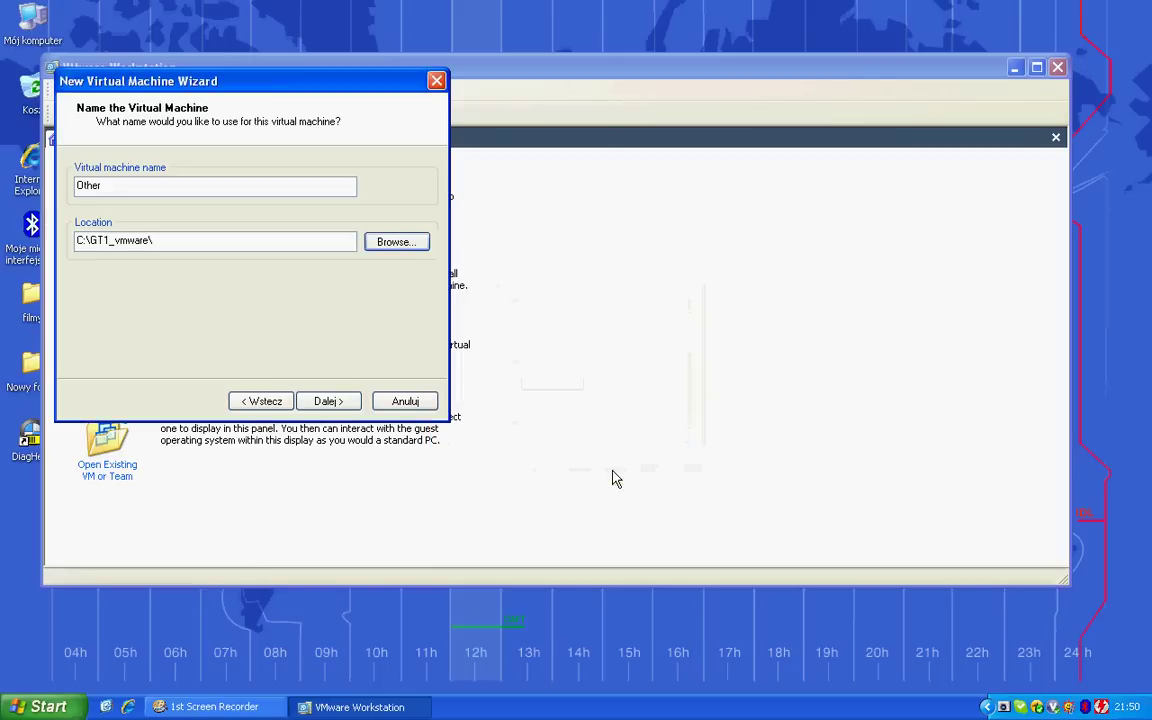
Name the virtual machine DIS_v44 and accept the name and location page
{"action": "double_click", "coordinate": [146, 190]}
{"action": "type", "text": "DIS_v44"}
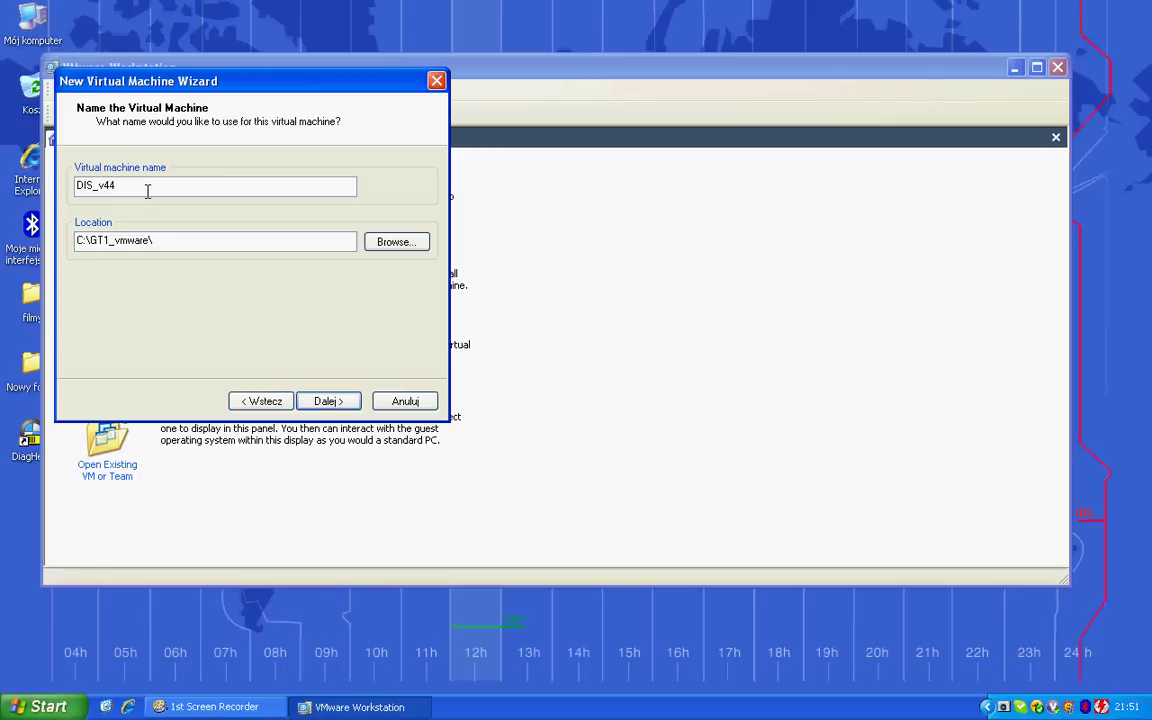
{"action": "left_click", "coordinate": [328, 399]}
Accept the single-processor configuration and set the virtual machine's memory to 512 MB
{"action": "left_click", "coordinate": [330, 401]}
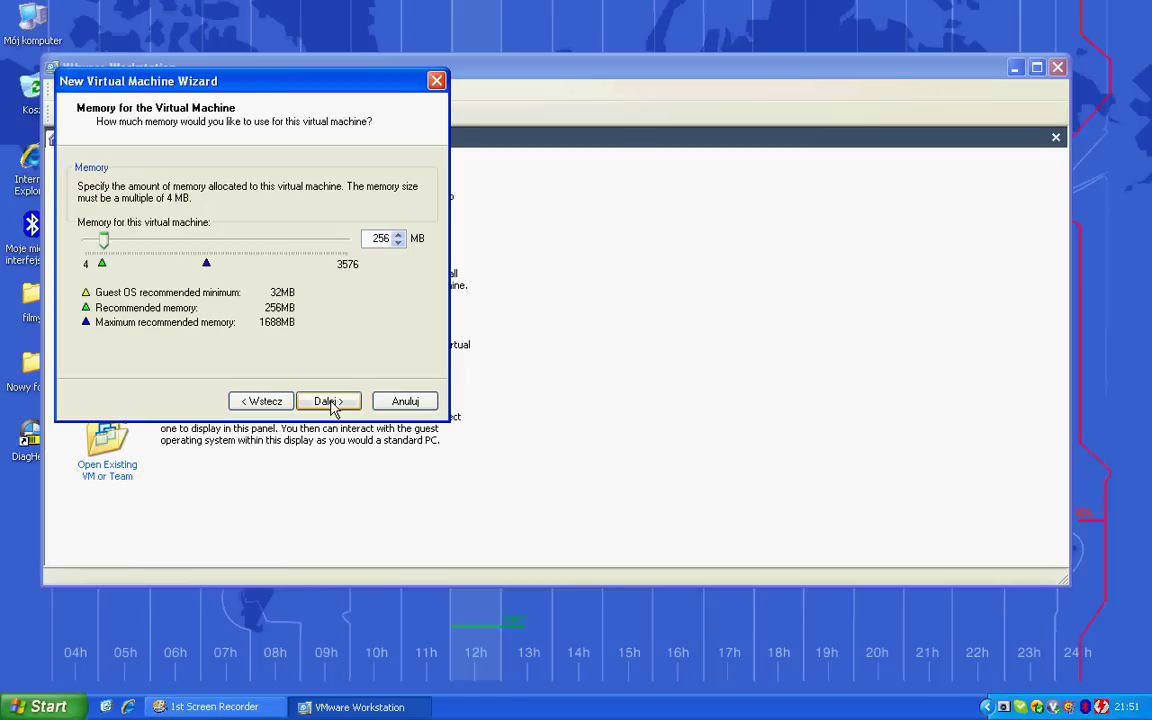
{"action": "left_click_drag", "start_coordinate": [372, 238], "coordinate": [432, 244]}
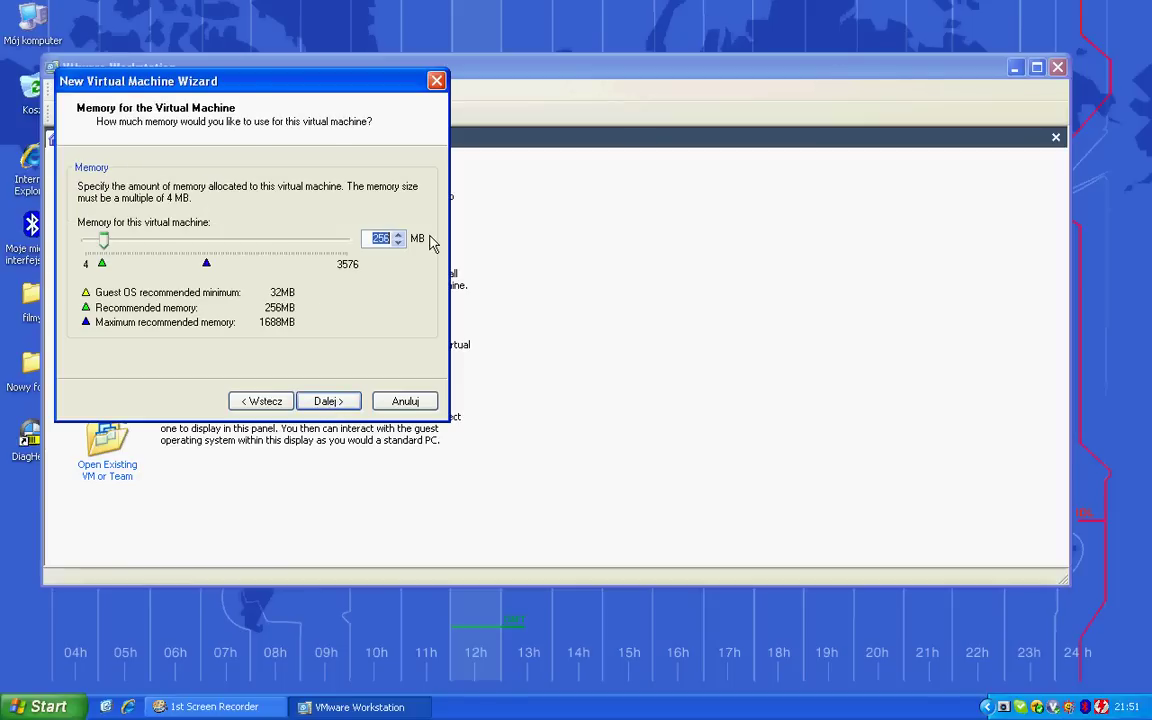
{"action": "left_click", "coordinate": [331, 401]}
Select host-only networking and accept BusLogic as the SCSI adapter type
{"action": "left_click", "coordinate": [140, 288]}
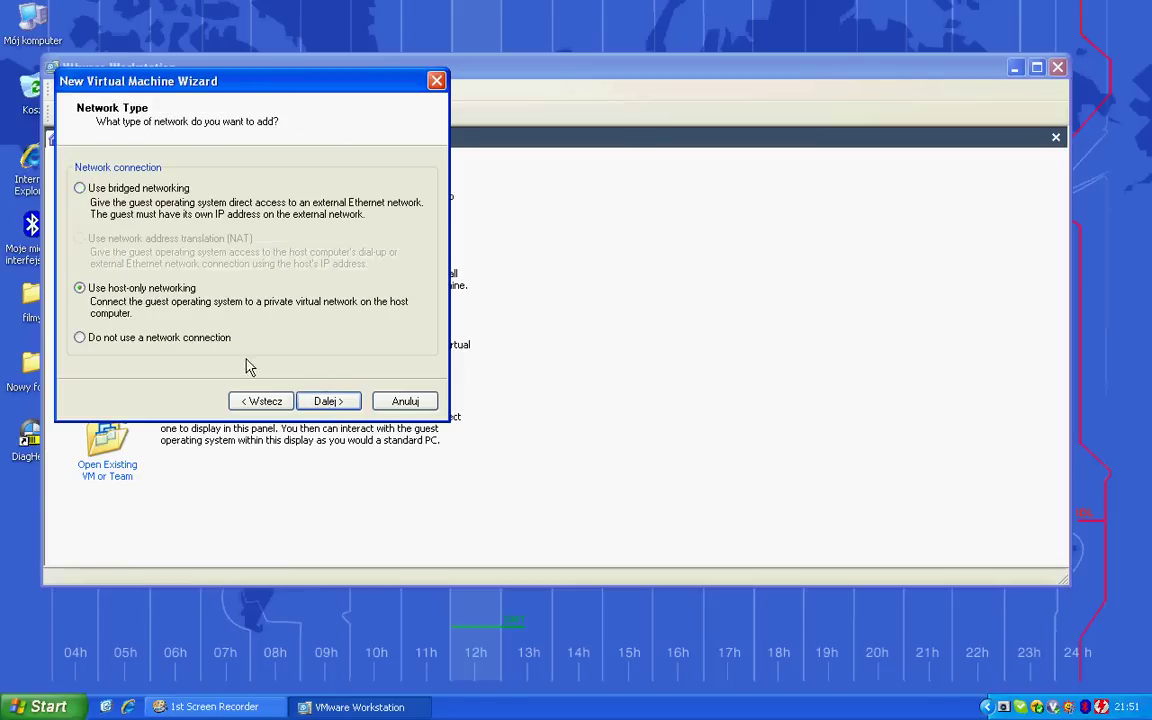
{"action": "left_click", "coordinate": [331, 404]}
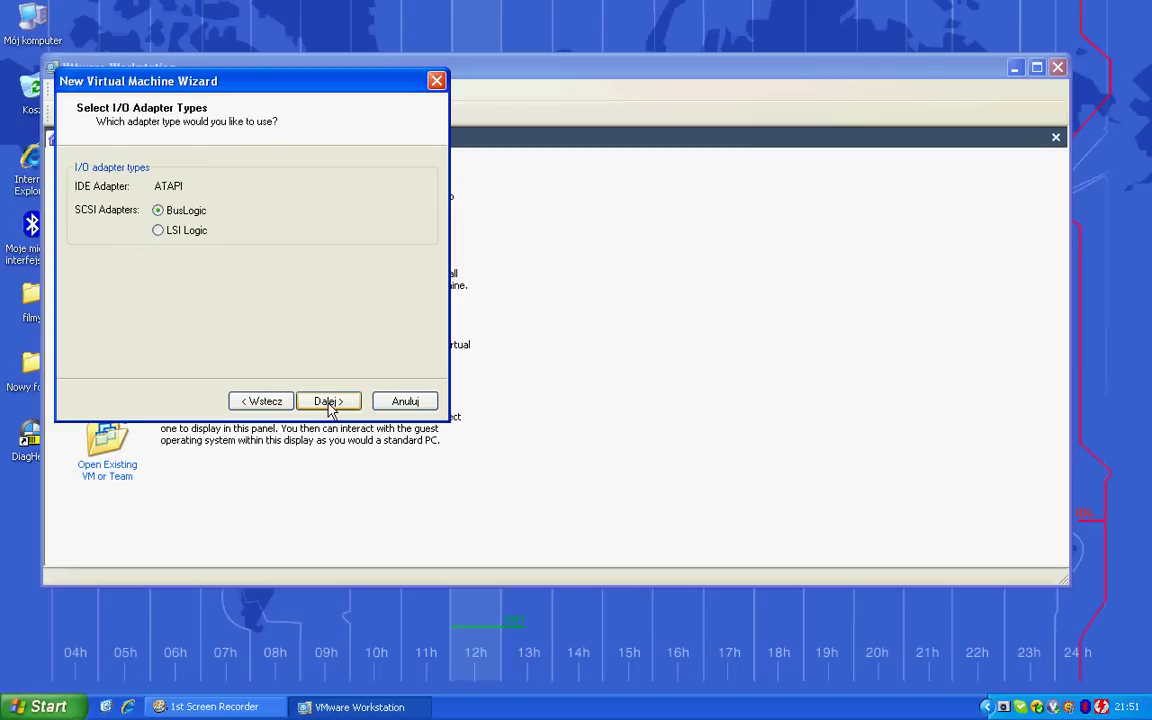
{"action": "left_click", "coordinate": [331, 404]}
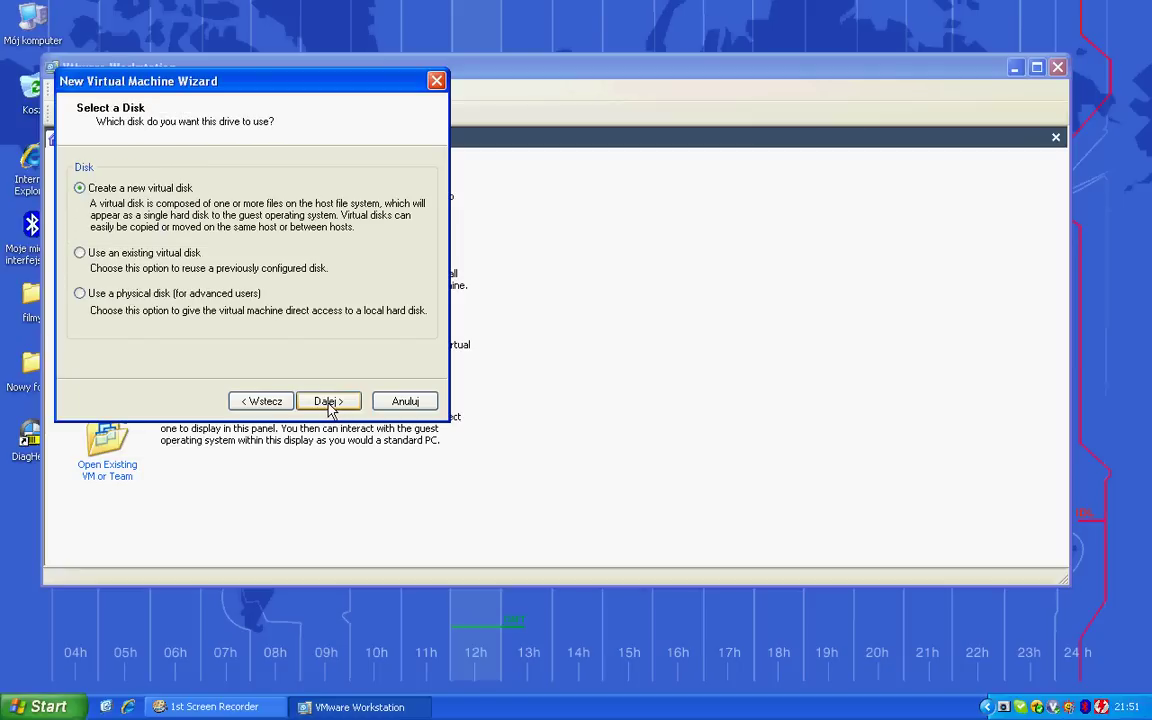
Create a new virtual IDE disk with a capacity of 20 GB, without preallocating or splitting it
{"action": "left_click", "coordinate": [330, 405]}
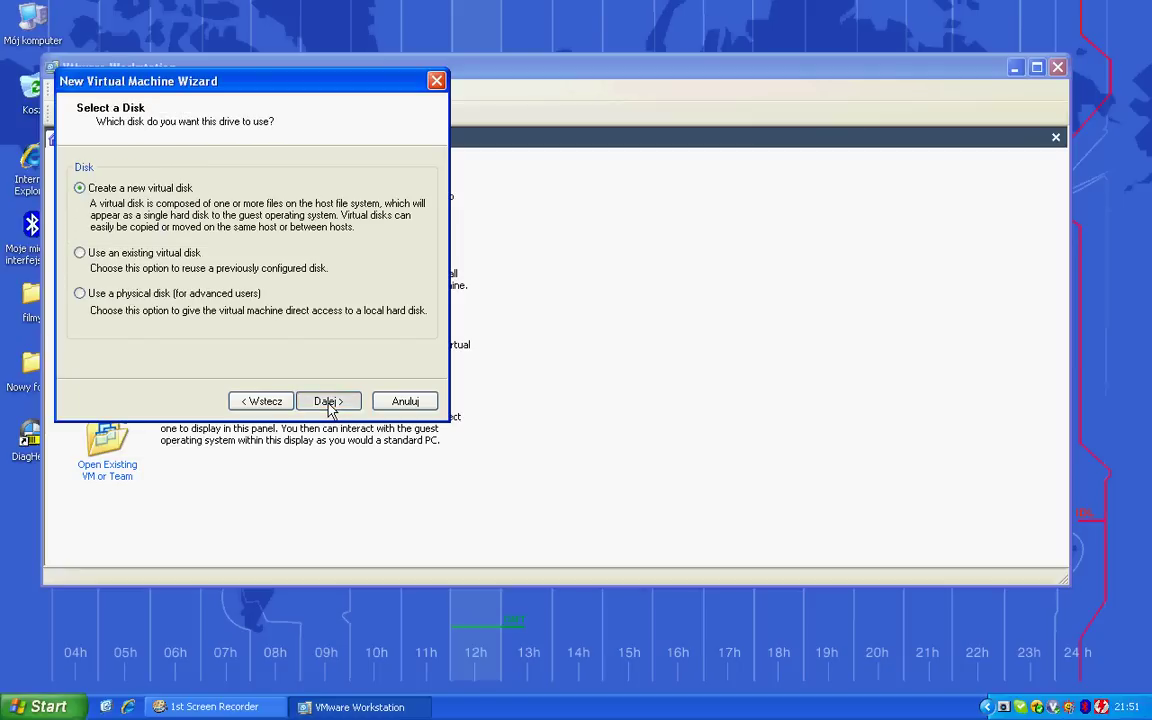
{"action": "left_click", "coordinate": [330, 404]}
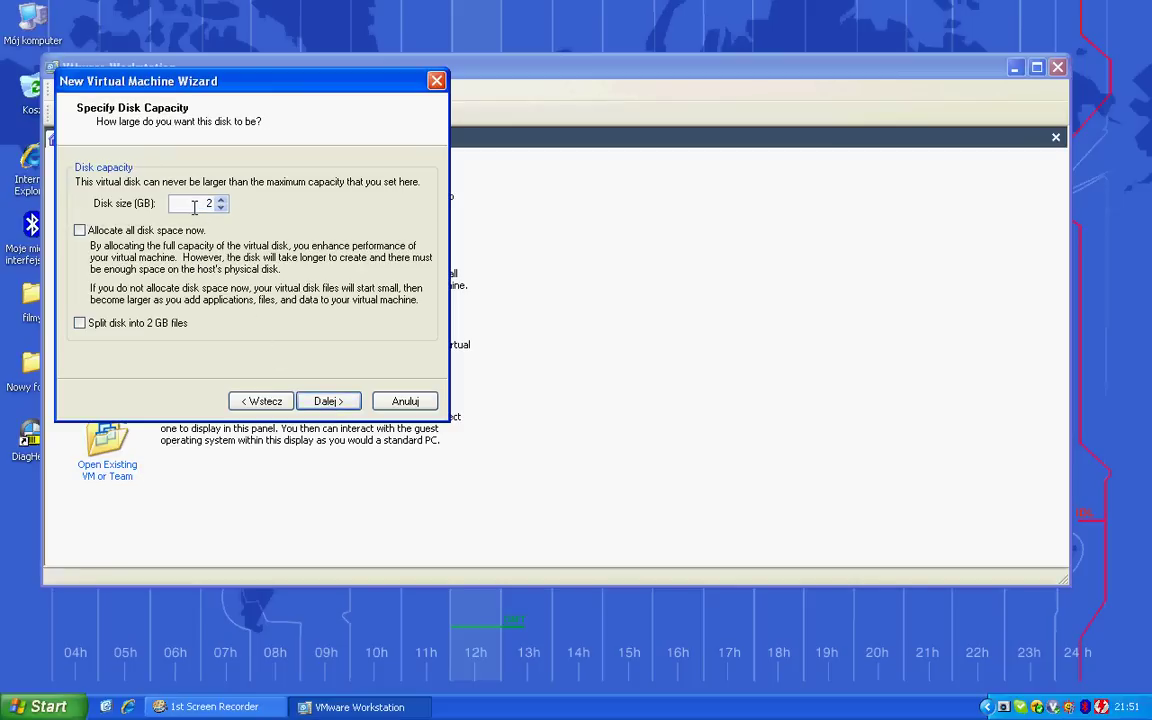
{"action": "left_click", "coordinate": [328, 402]}
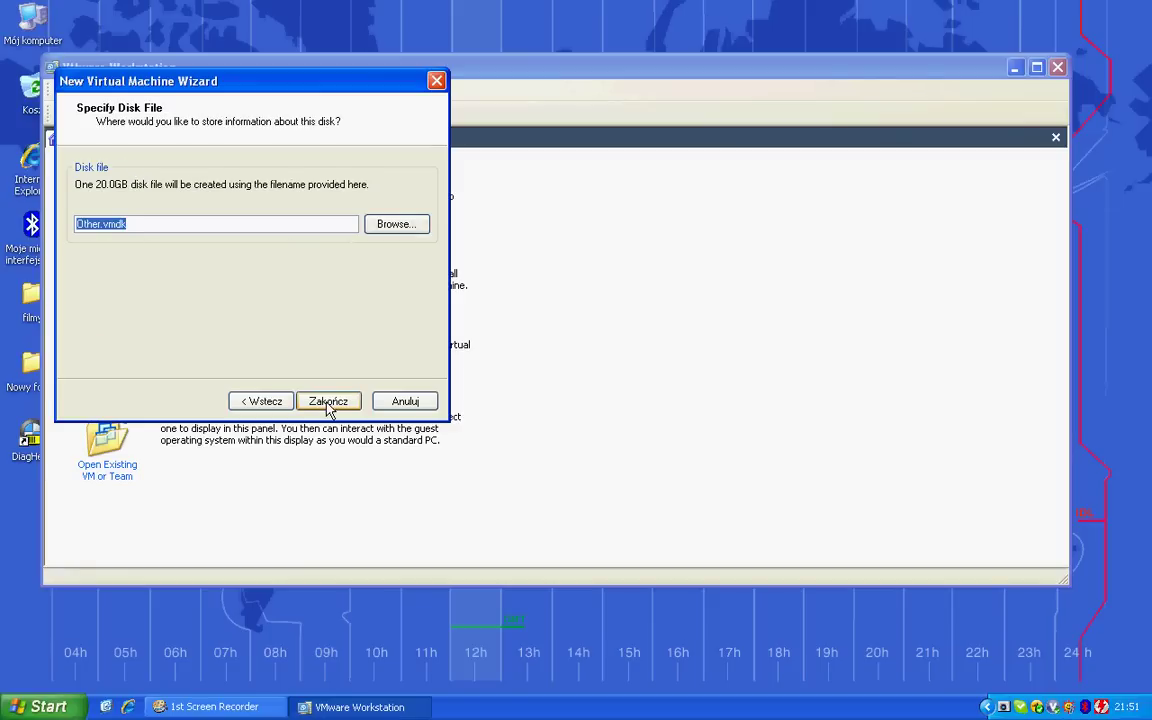
Name the disk file DIS_v44_easyDIS.vmdk and finish creating the virtual machine
{"action": "key", "text": "Home"}
{"action": "key", "text": "Delete"}
{"action": "key", "text": "Delete"}
{"action": "type", "text": "DIS_v44_easw"}
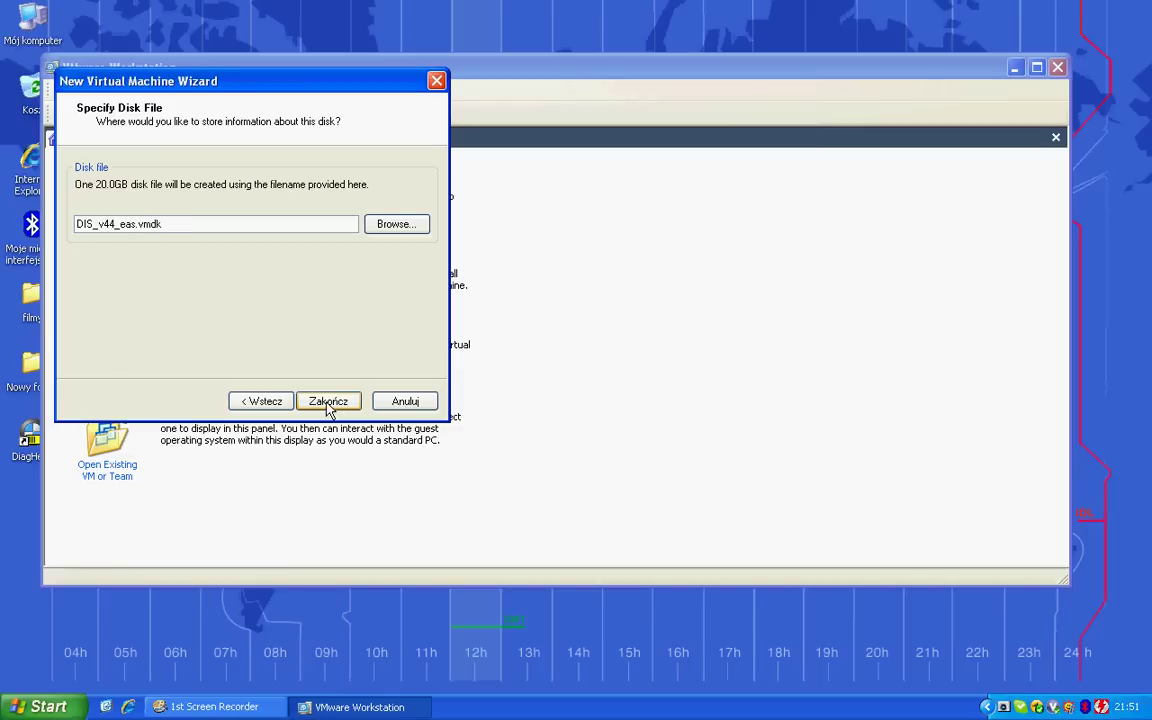
{"action": "type", "text": "DIS"}
{"action": "left_click", "coordinate": [336, 404]}
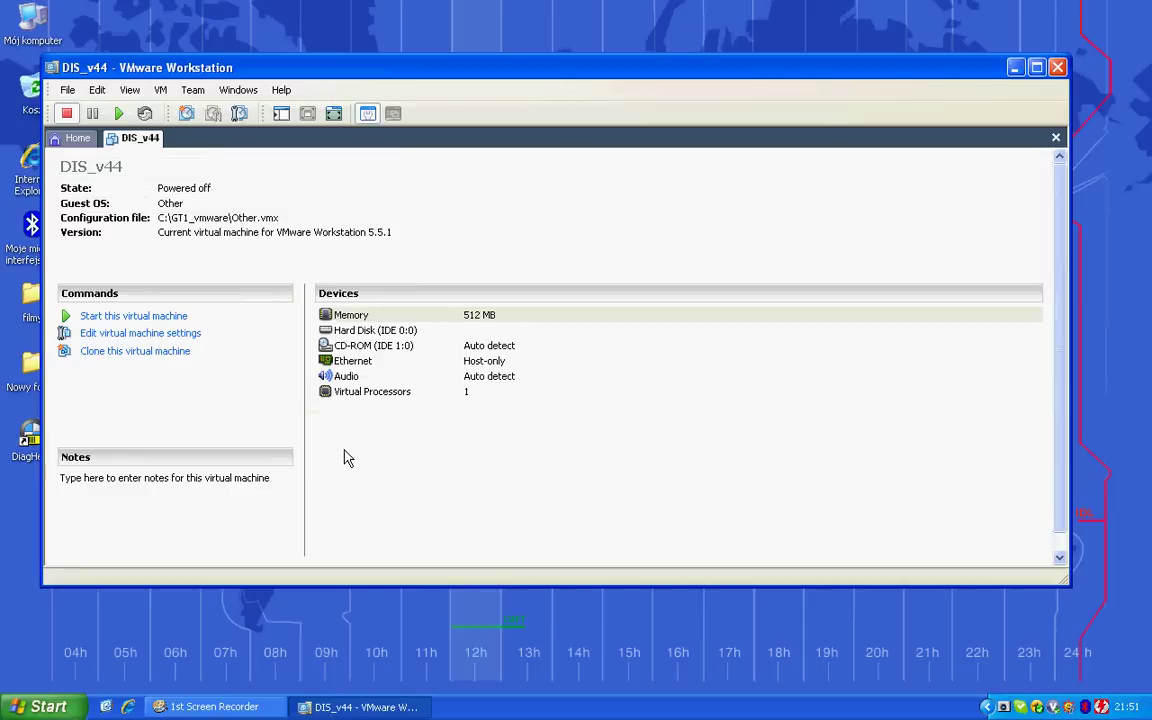
Open the virtual machine's hardware settings and review the memory, hard disk and CD-ROM options, including the selectable physical drives
{"action": "left_click", "coordinate": [131, 340]}
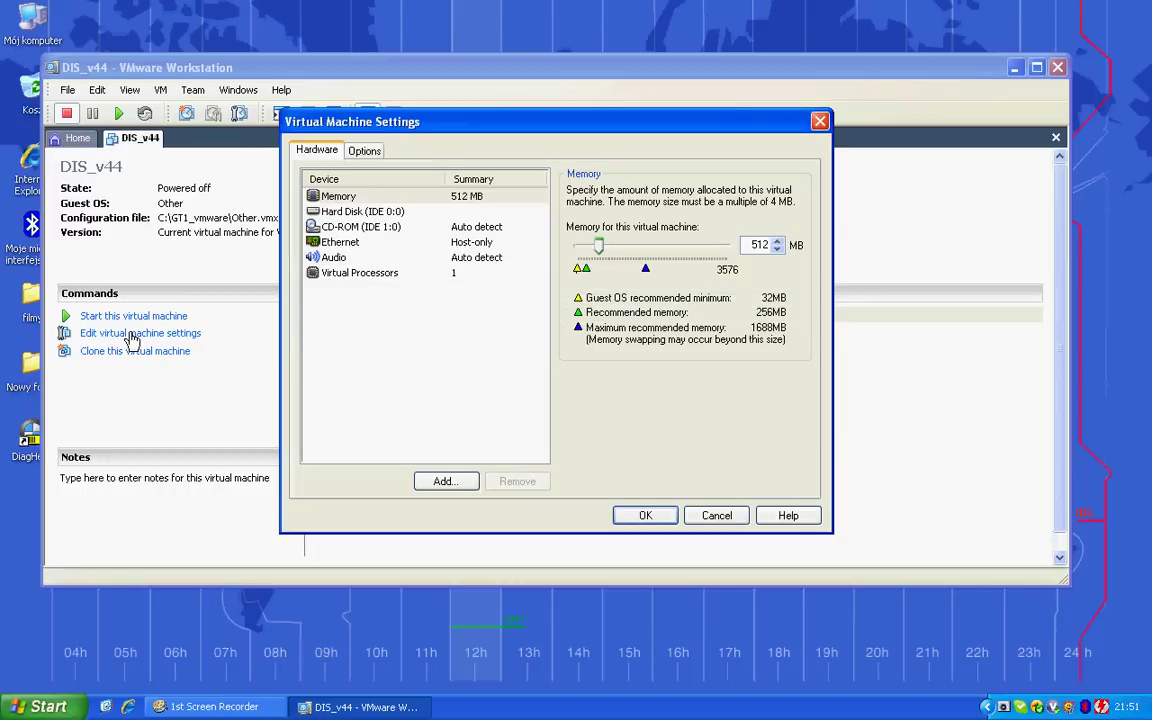
{"action": "left_click", "coordinate": [342, 201]}
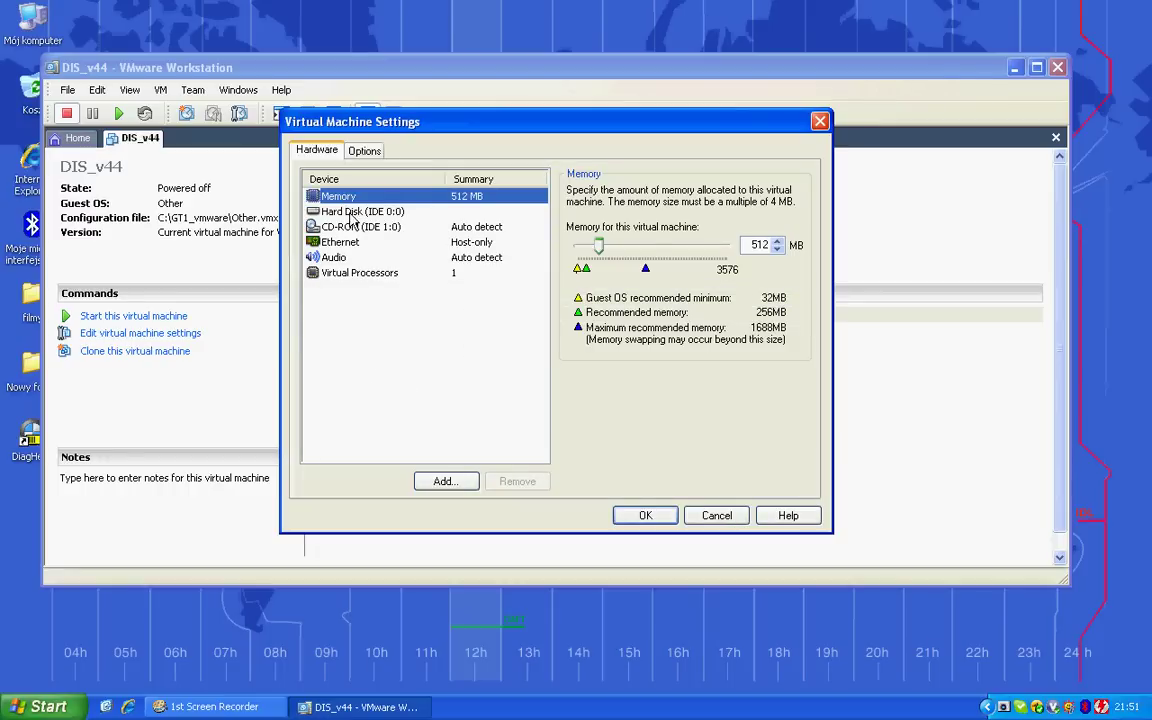
{"action": "left_click", "coordinate": [350, 213]}
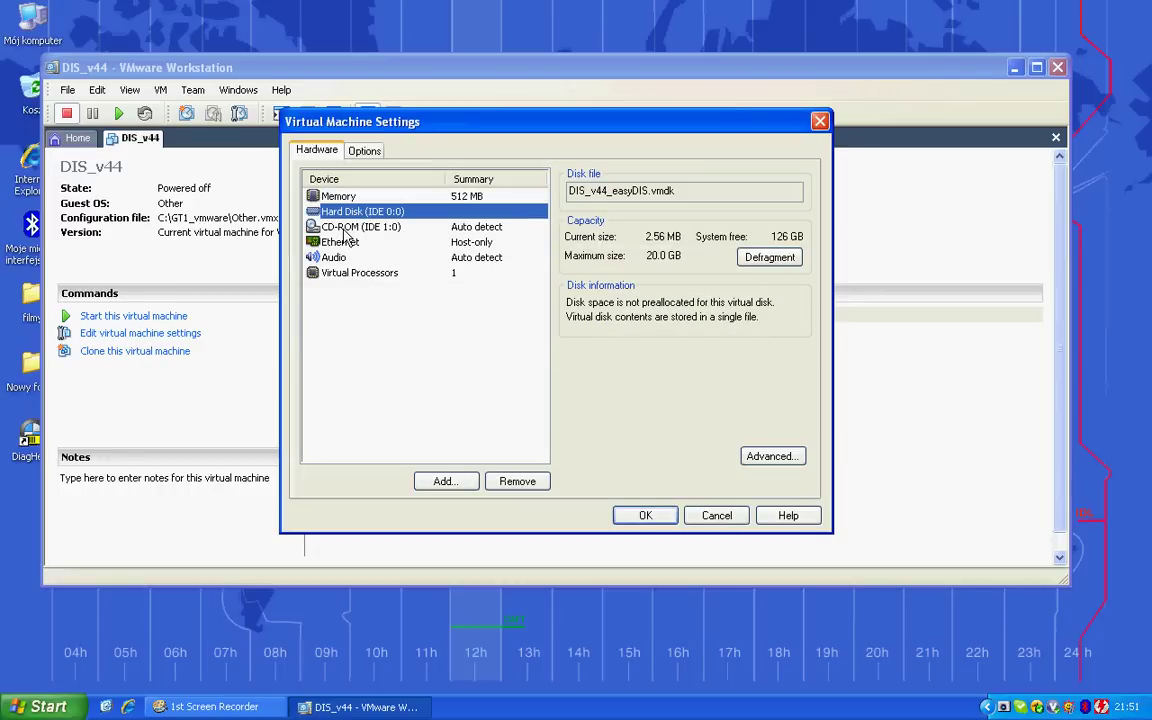
{"action": "left_click", "coordinate": [345, 229]}
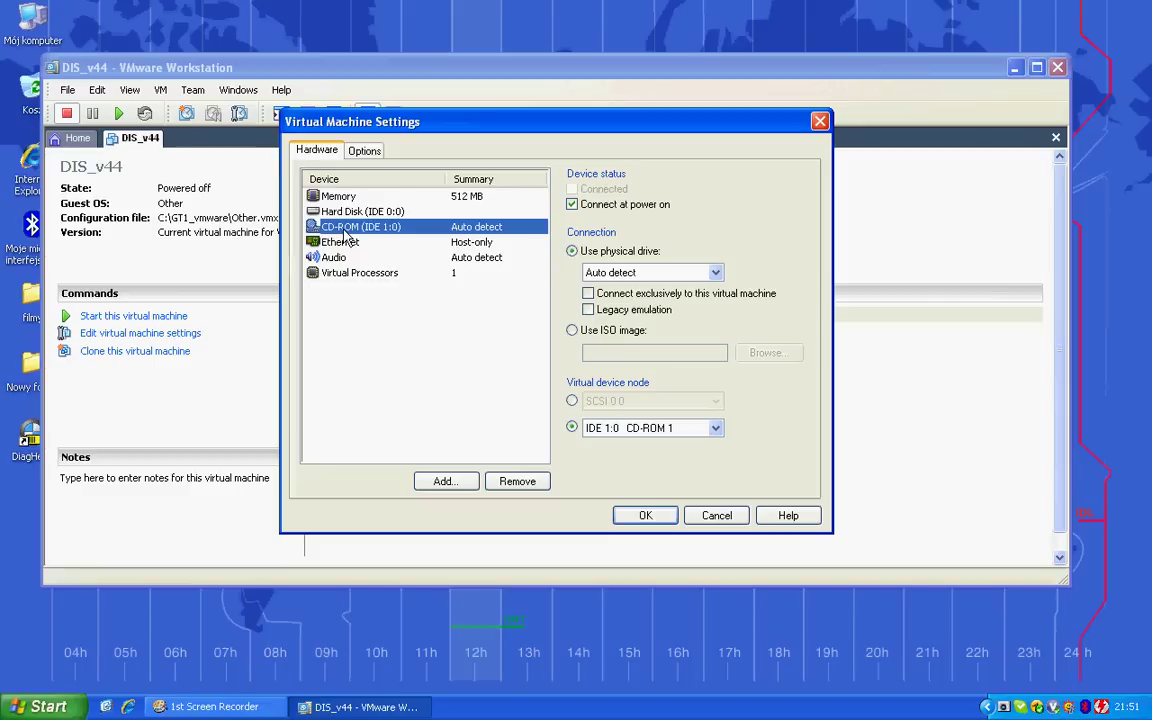
{"action": "left_click", "coordinate": [715, 273]}
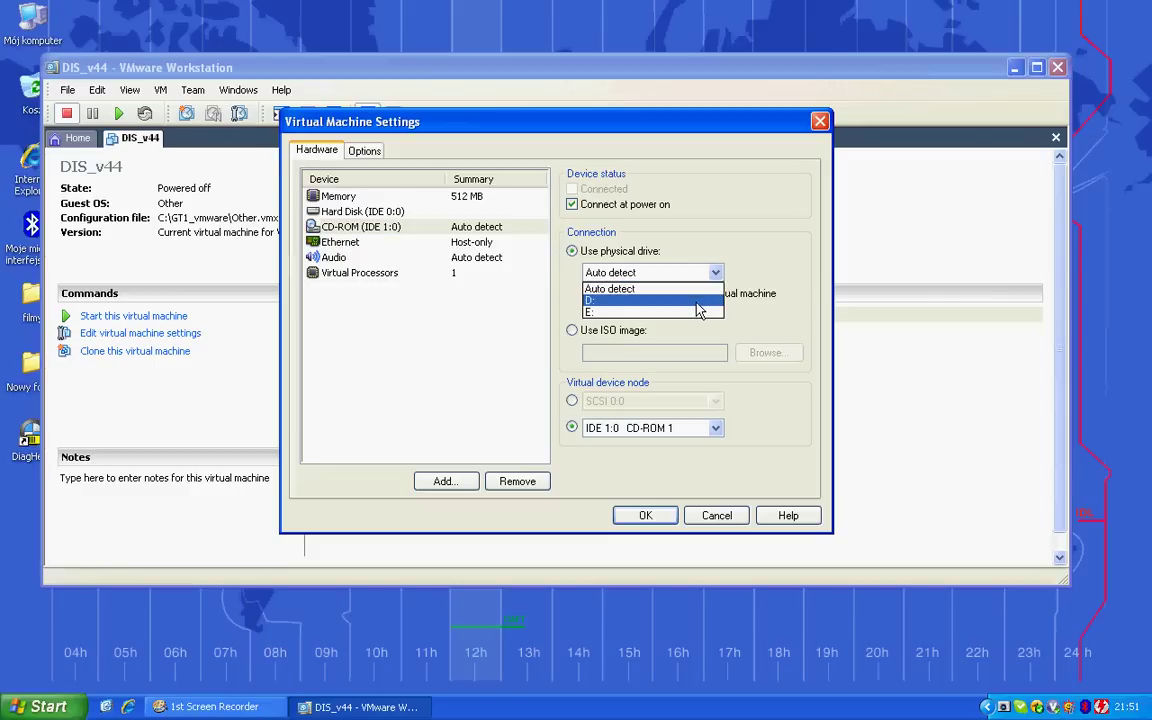
{"action": "left_click", "coordinate": [667, 214]}
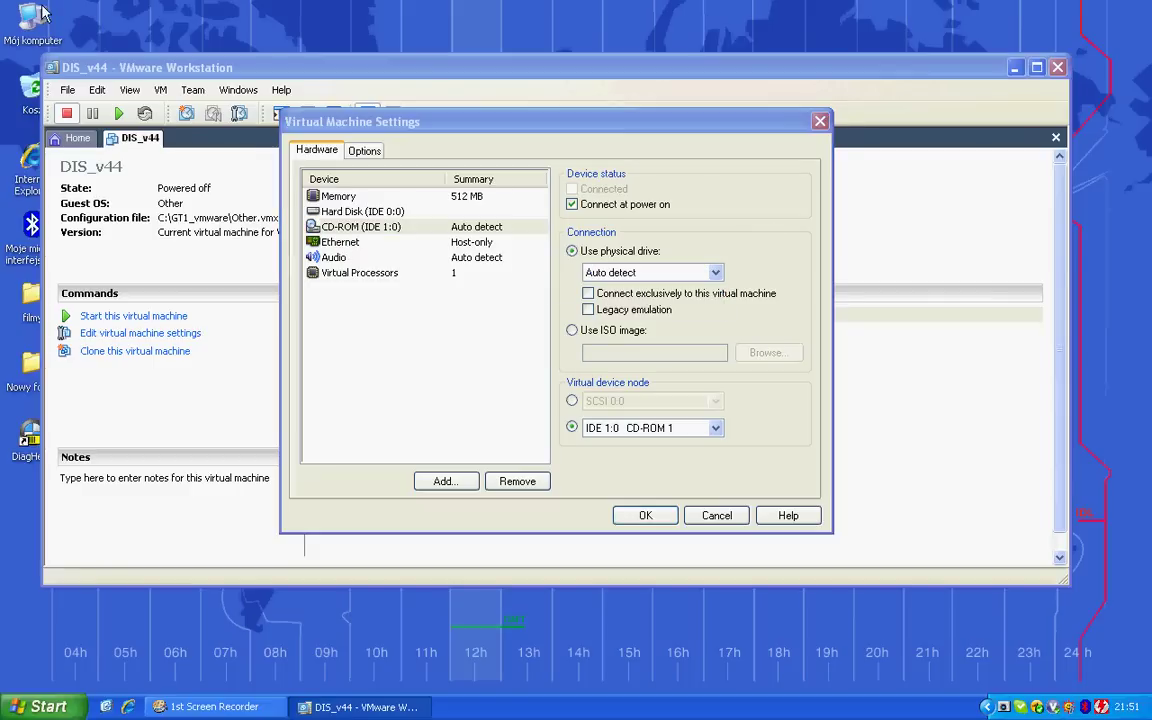
Inspect the contents of DVD drive E: on the host computer and check which image is mounted on the virtual drive
{"action": "double_click", "coordinate": [40, 12]}
{"action": "left_click", "coordinate": [473, 334]}
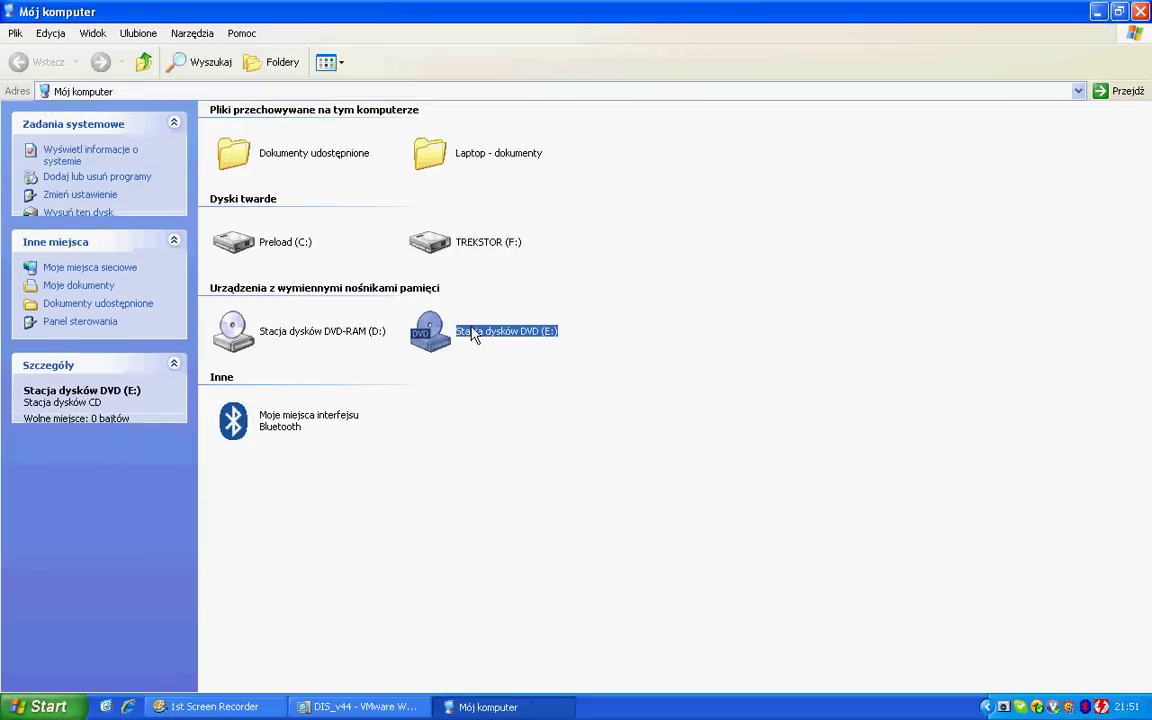
{"action": "double_click", "coordinate": [473, 334]}
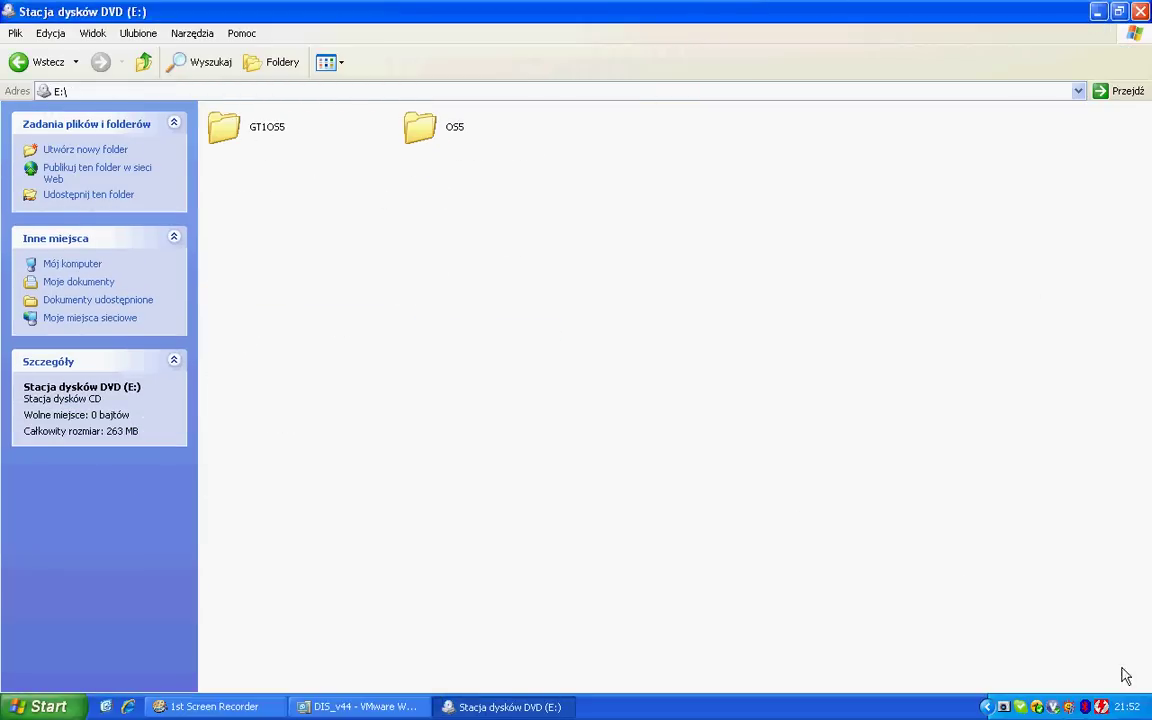
{"action": "right_click", "coordinate": [1104, 710]}
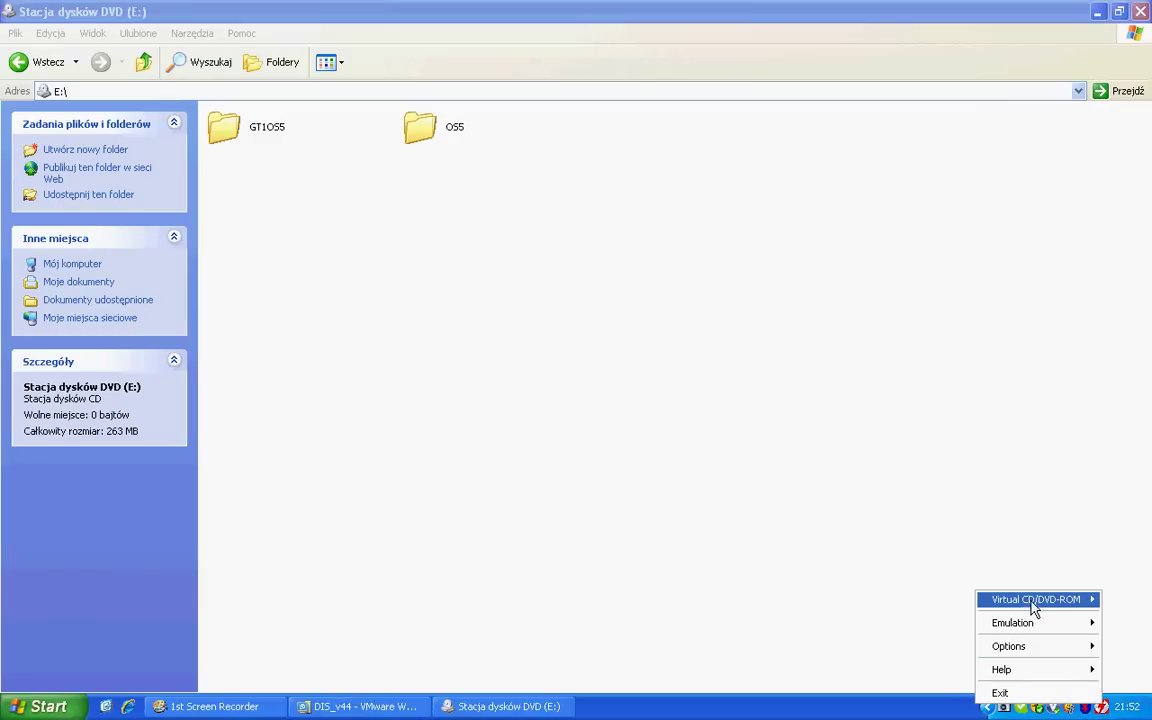
{"action": "mouse_move", "coordinate": [1035, 605]}
{"action": "mouse_move", "coordinate": [685, 605]}
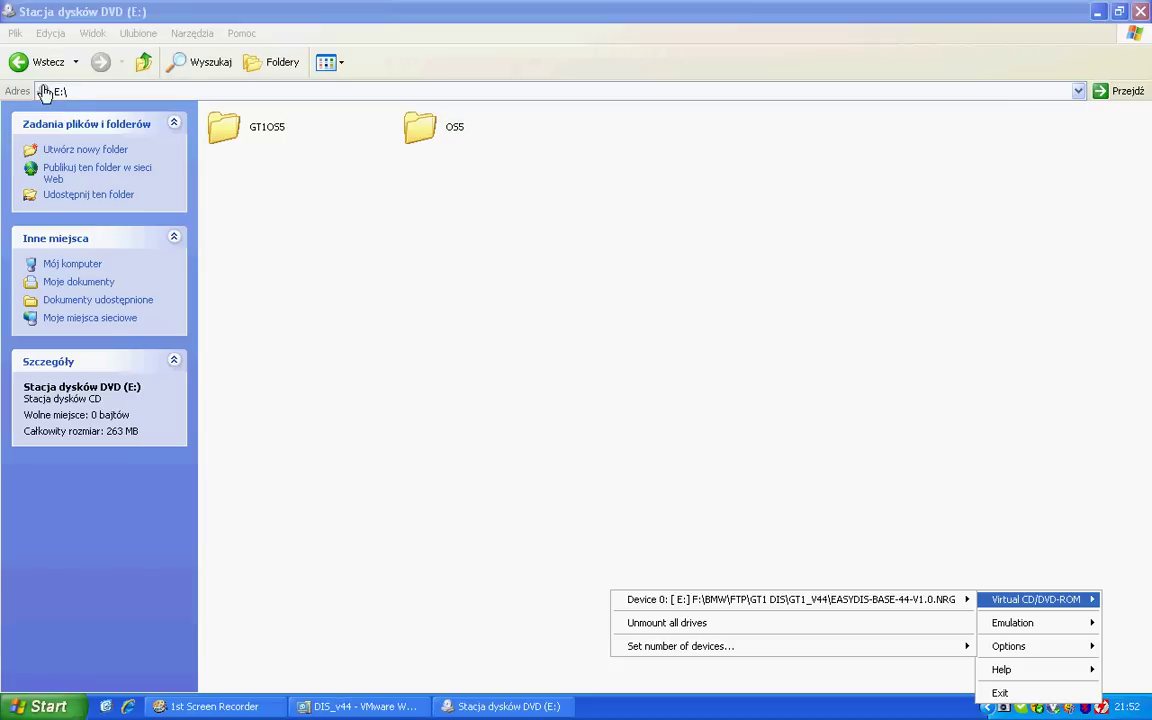
{"action": "mouse_move", "coordinate": [872, 613]}
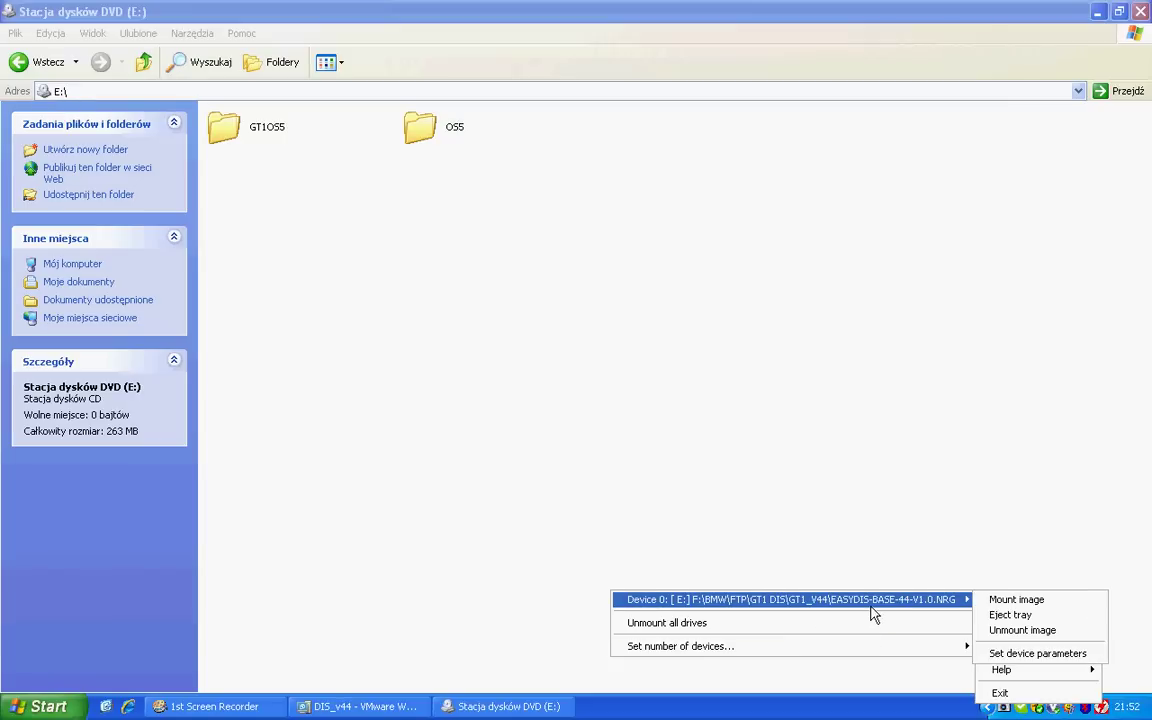
{"action": "left_click", "coordinate": [697, 432]}
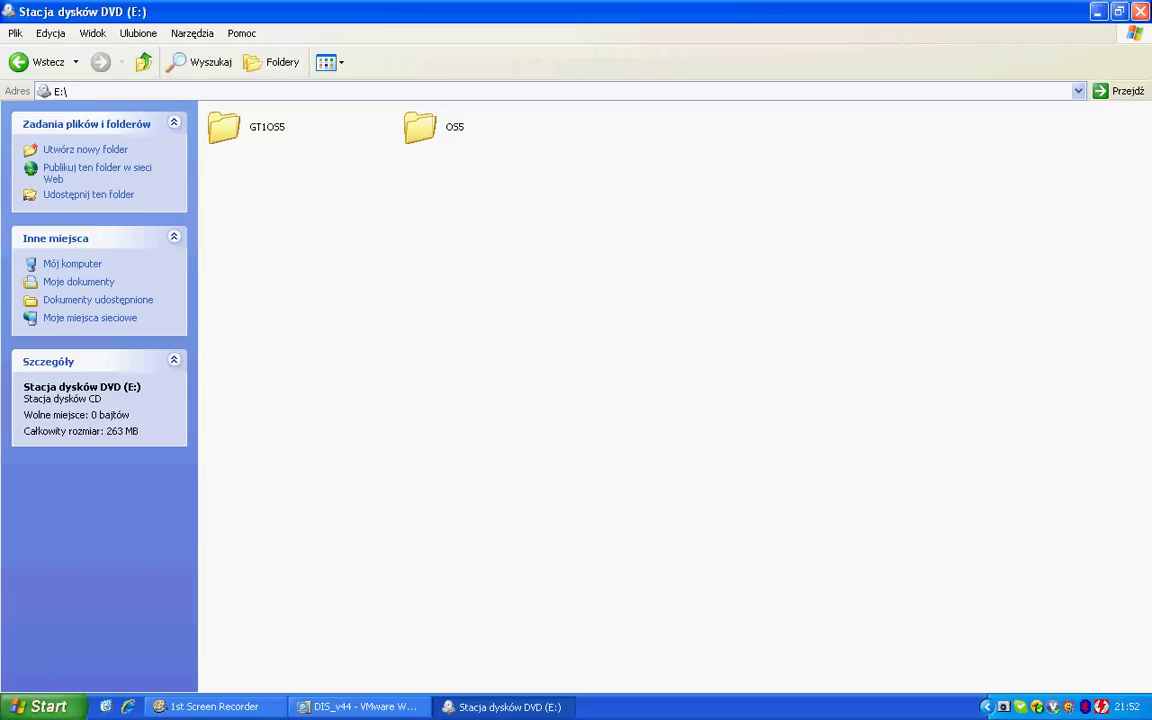
{"action": "left_click", "coordinate": [1140, 12]}
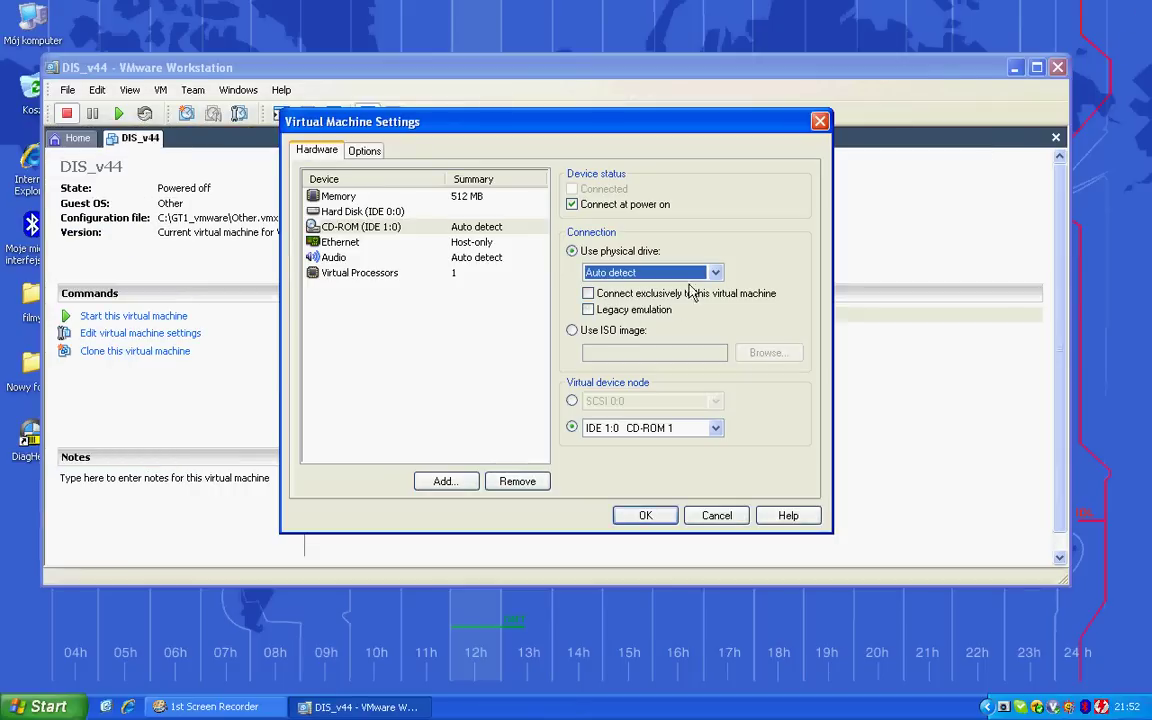
Set the virtual machine's CD-ROM to use the physical drive E:
{"action": "left_click", "coordinate": [716, 273]}
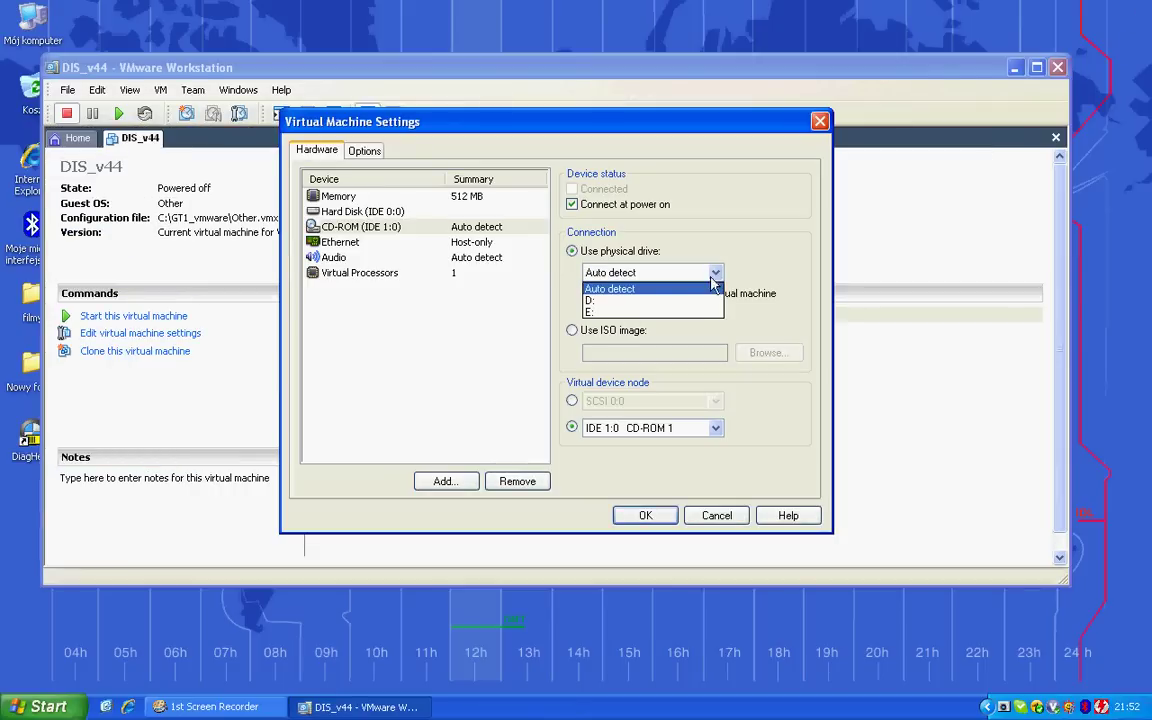
{"action": "left_click", "coordinate": [598, 302]}
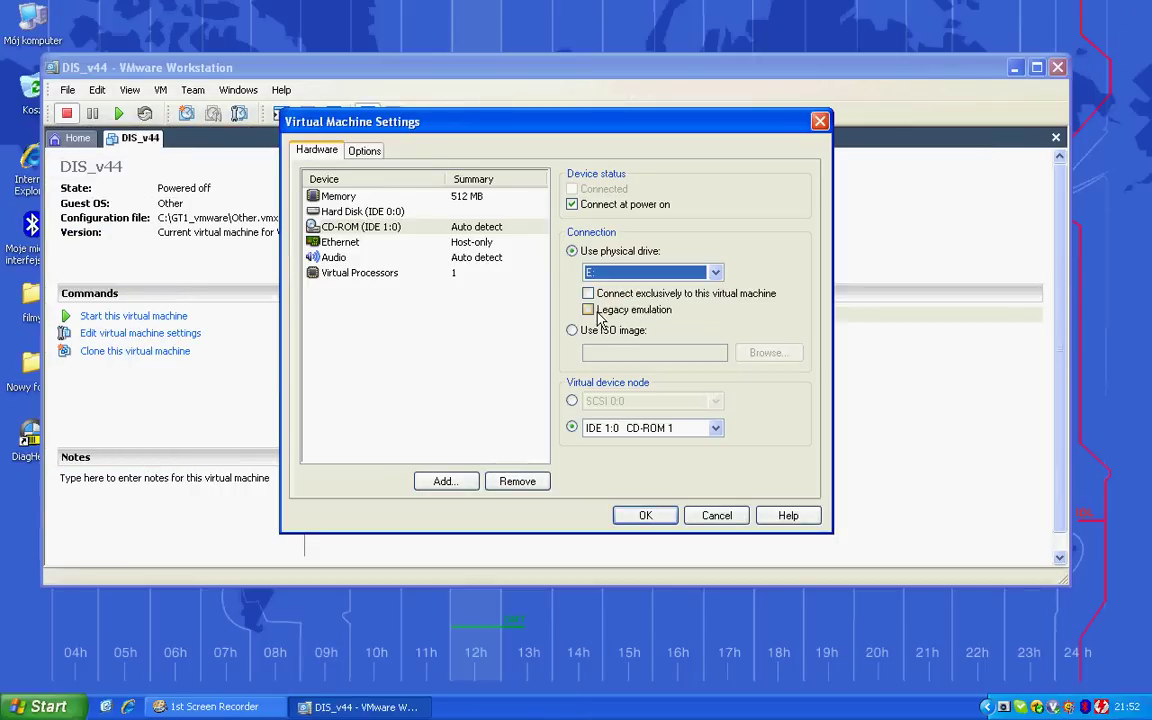
Connect the virtual machine's Ethernet adapter to the custom specific virtual network VMnet1 (Host-only)
{"action": "left_click", "coordinate": [338, 243]}
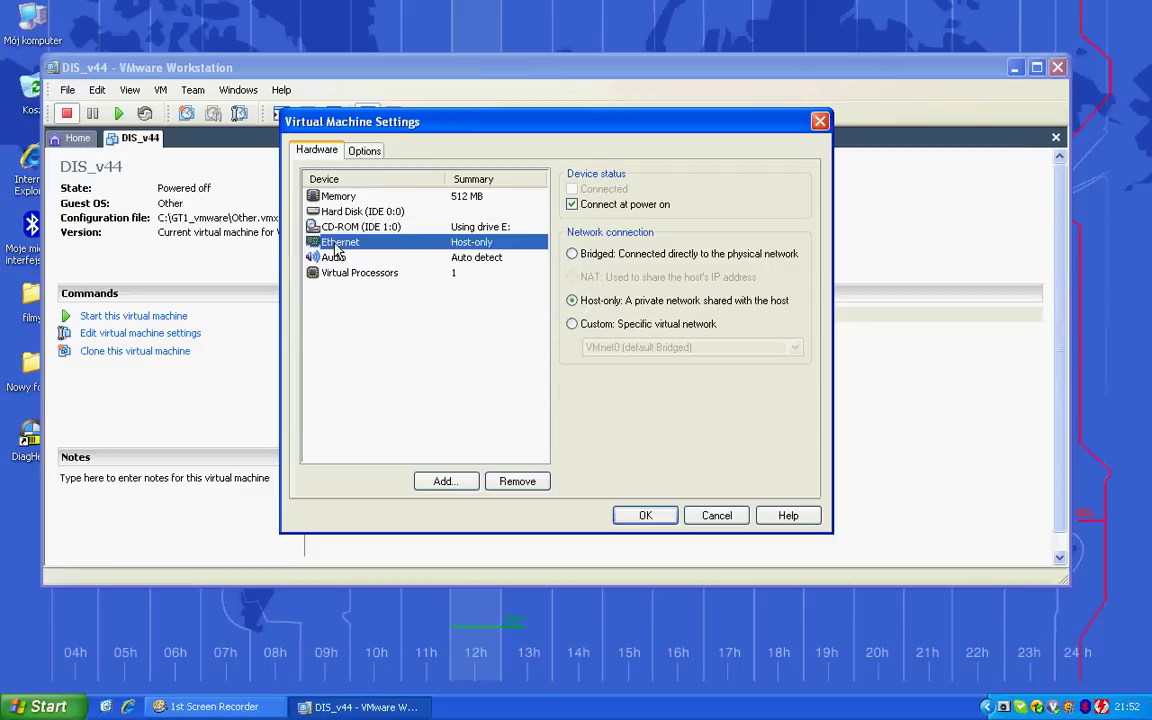
{"action": "left_click", "coordinate": [582, 327]}
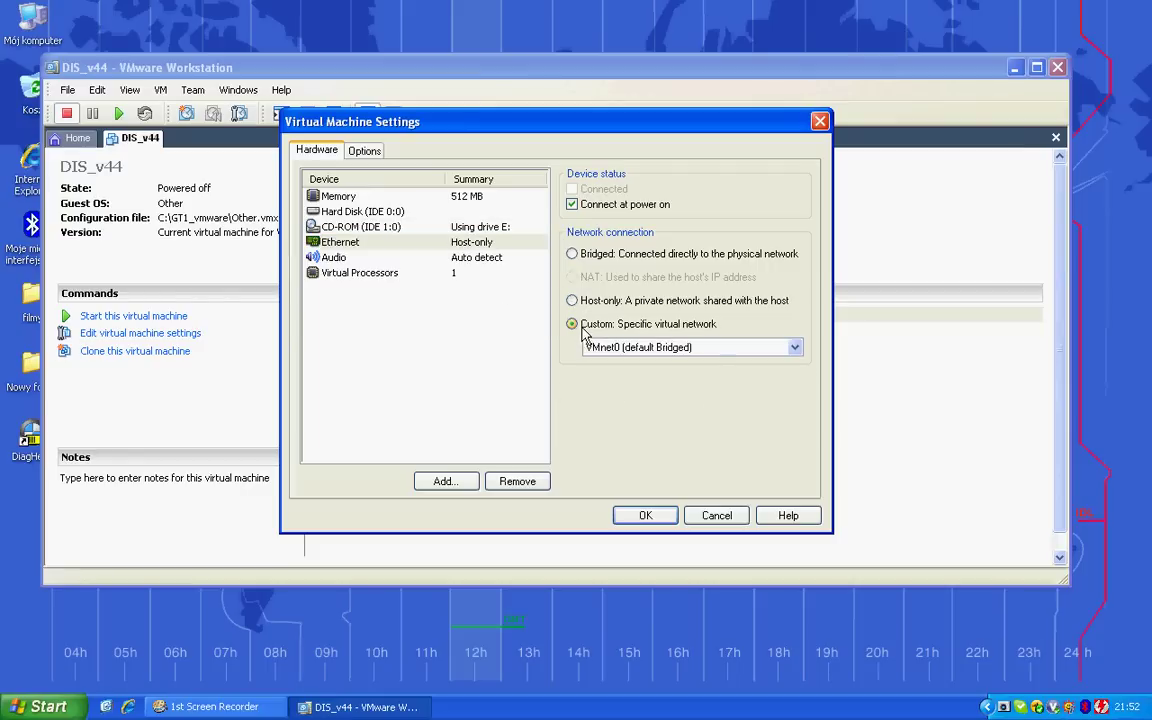
{"action": "left_click", "coordinate": [795, 350]}
{"action": "left_click", "coordinate": [726, 378]}
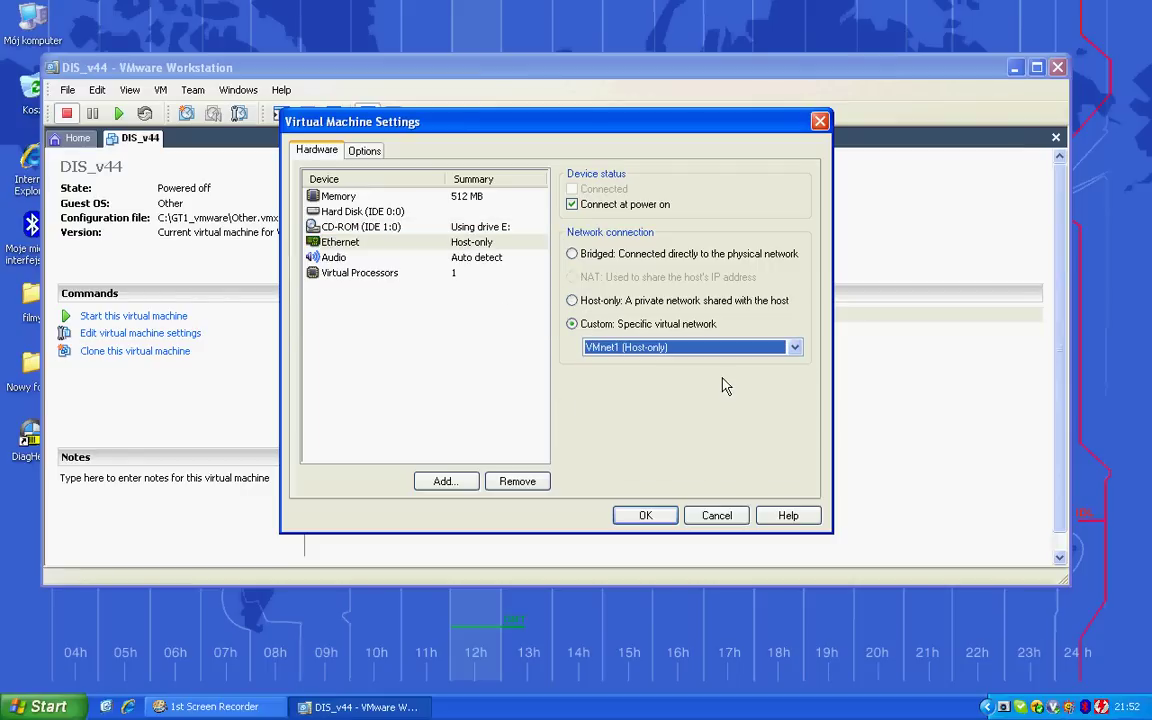
Review the audio and virtual processor hardware, along with the general, power, shared folder and snapshot options
{"action": "left_click", "coordinate": [336, 260]}
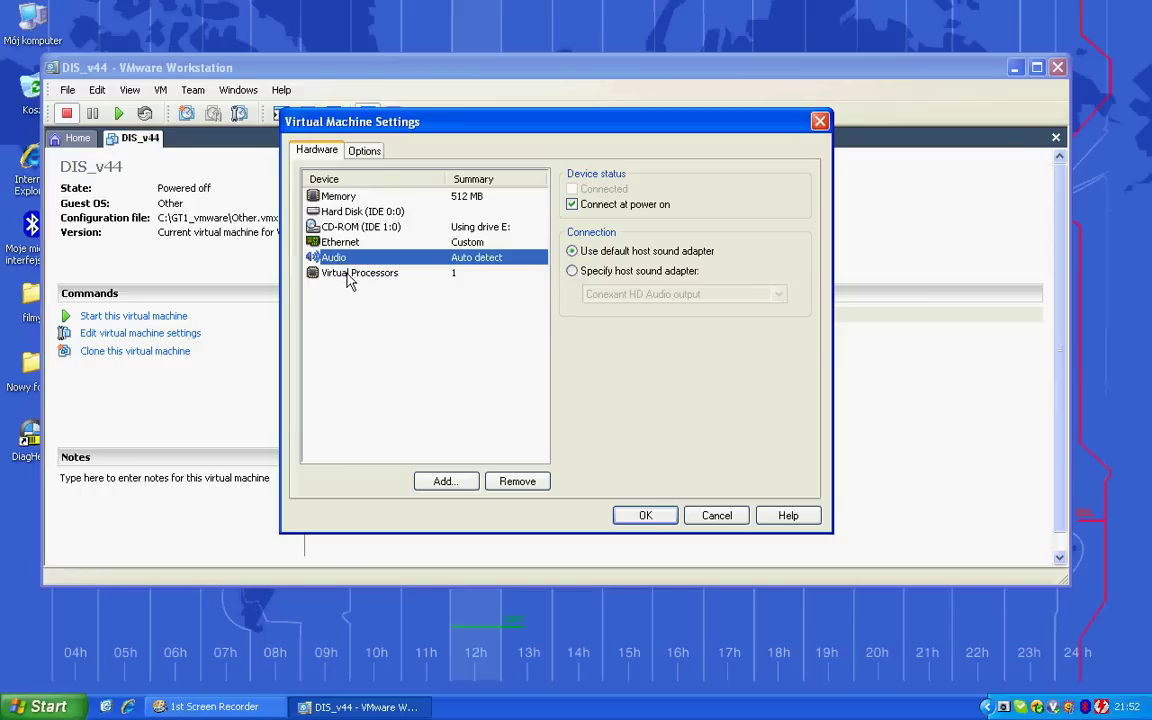
{"action": "left_click", "coordinate": [350, 275]}
{"action": "left_click", "coordinate": [363, 155]}
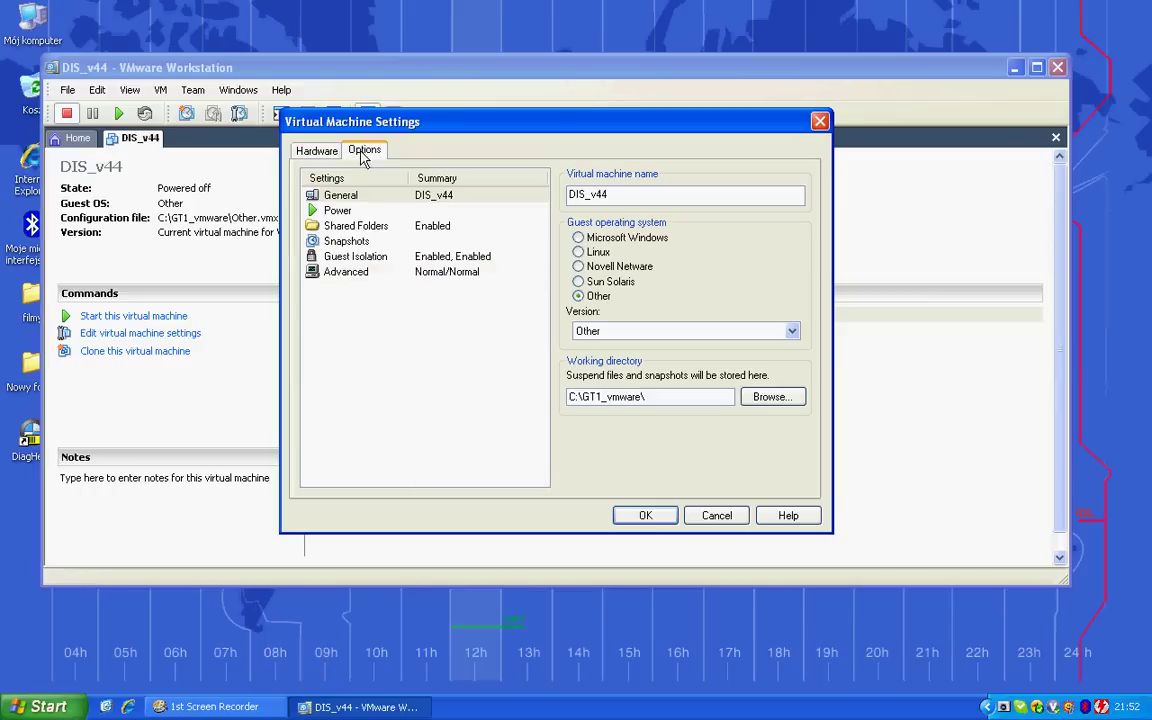
{"action": "left_click", "coordinate": [344, 200]}
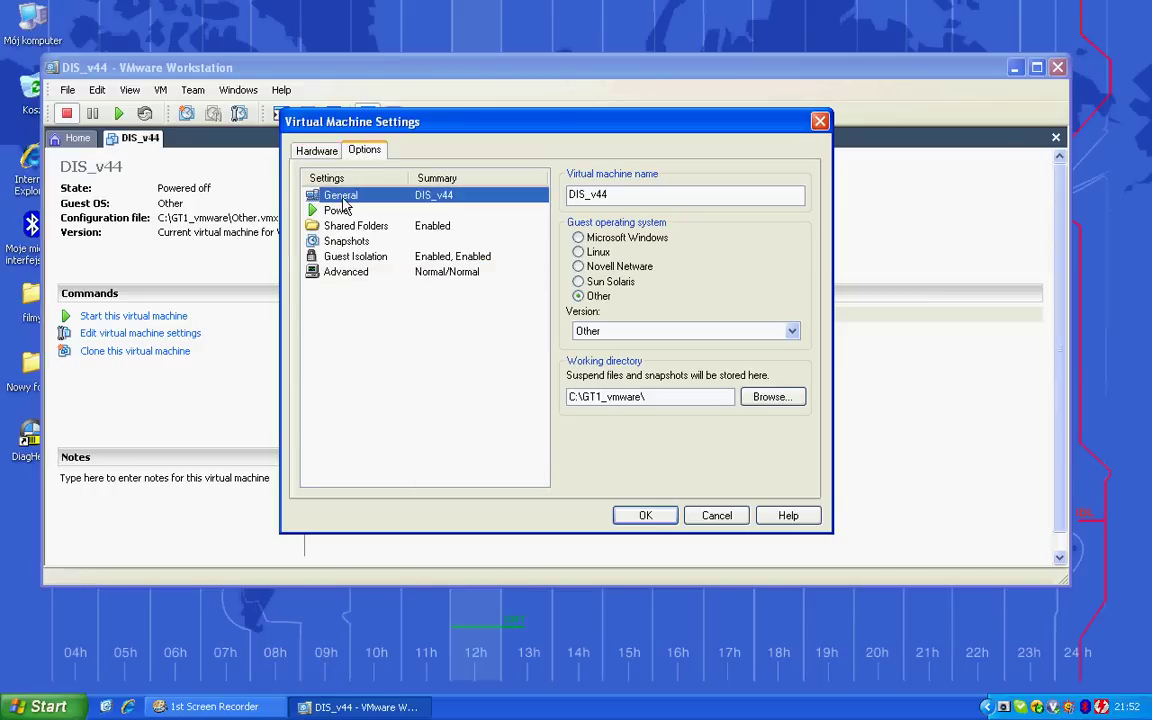
{"action": "left_click", "coordinate": [338, 212]}
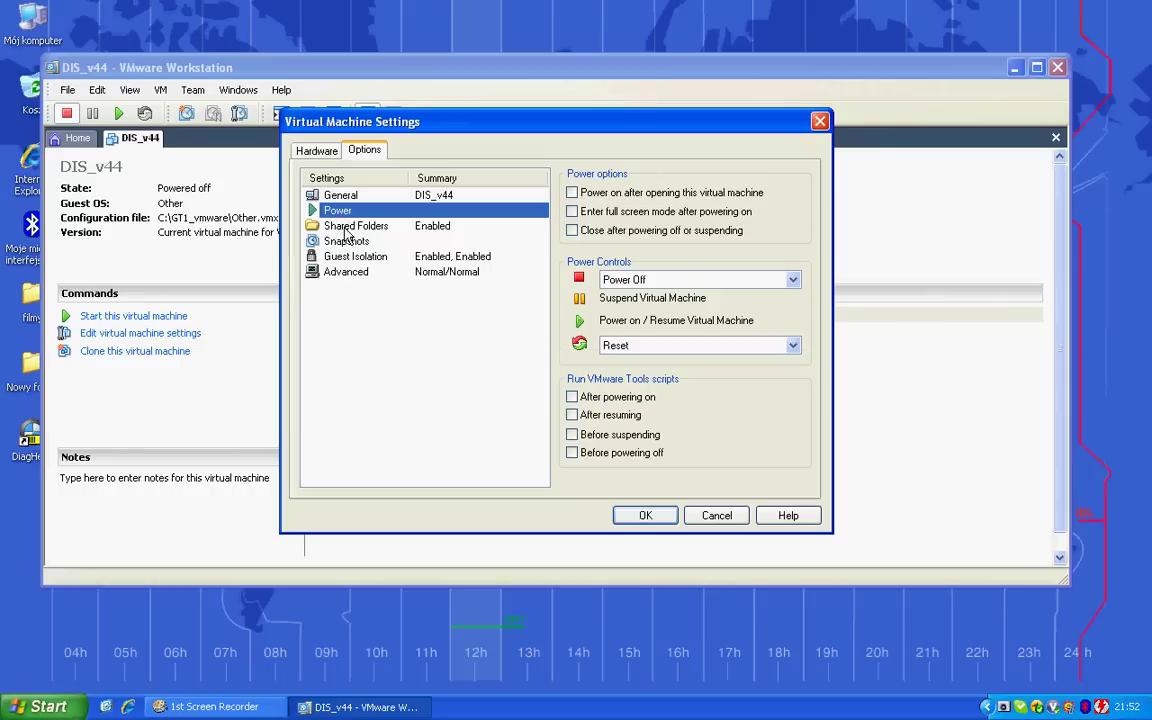
{"action": "left_click", "coordinate": [348, 228]}
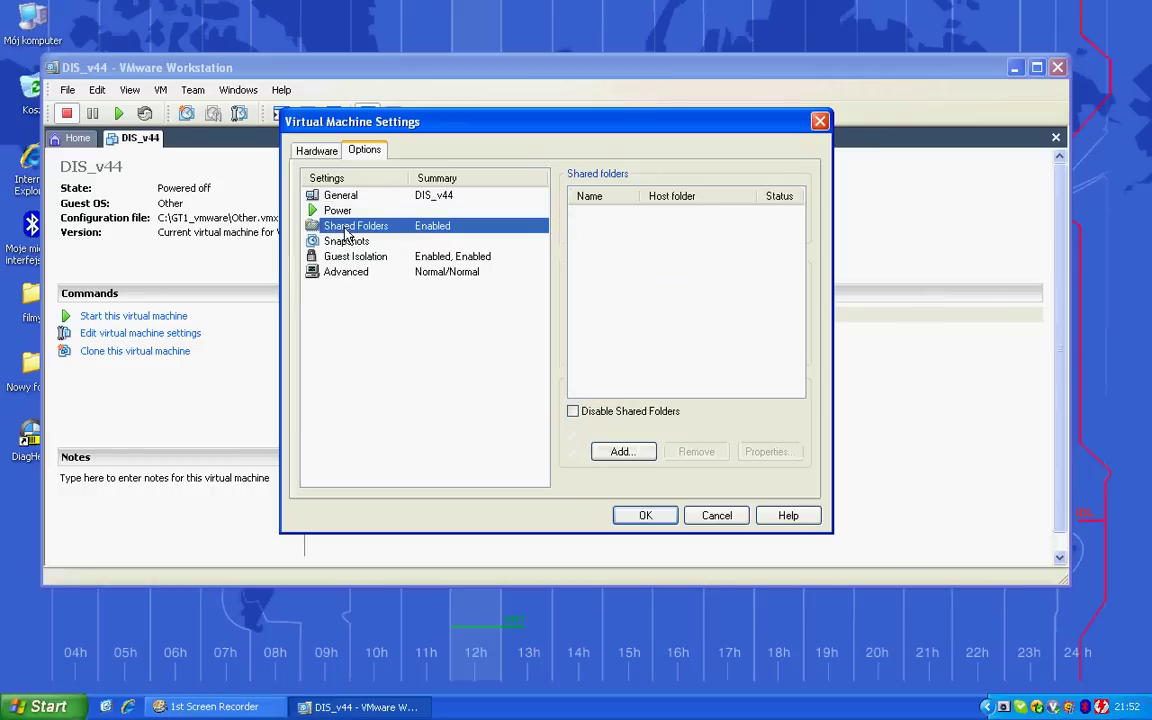
{"action": "left_click", "coordinate": [345, 244]}
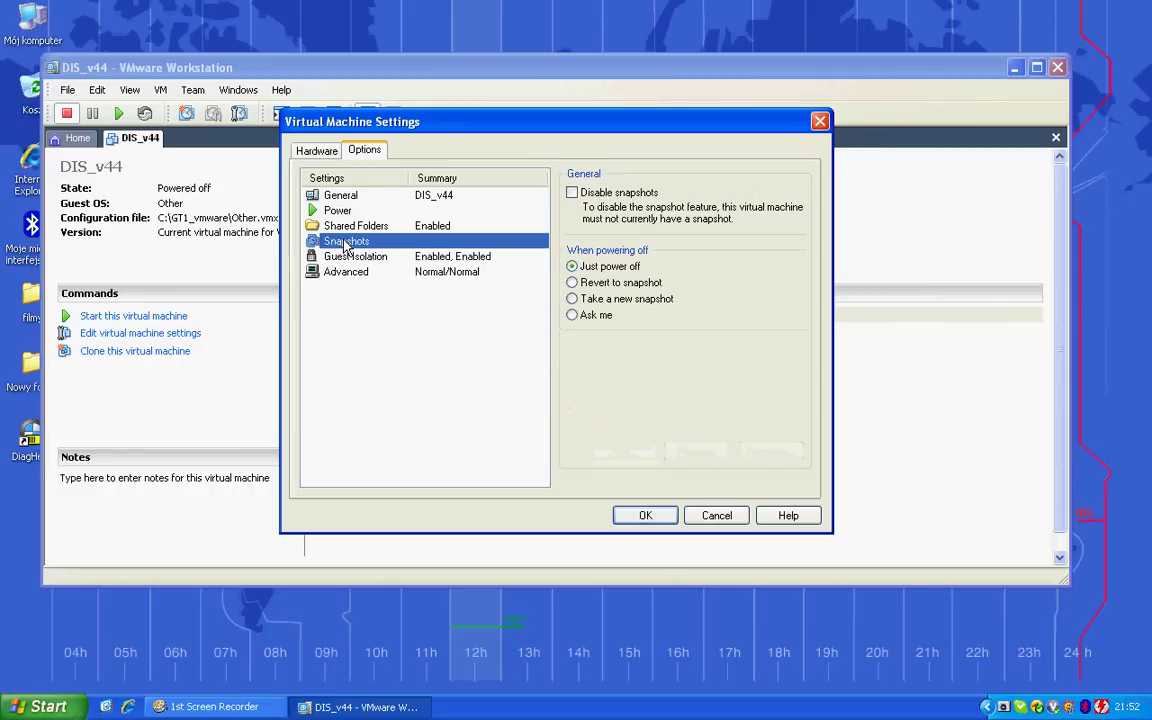
Disable both drag and drop and copy and paste under guest isolation, and save the virtual machine settings
{"action": "left_click", "coordinate": [354, 258]}
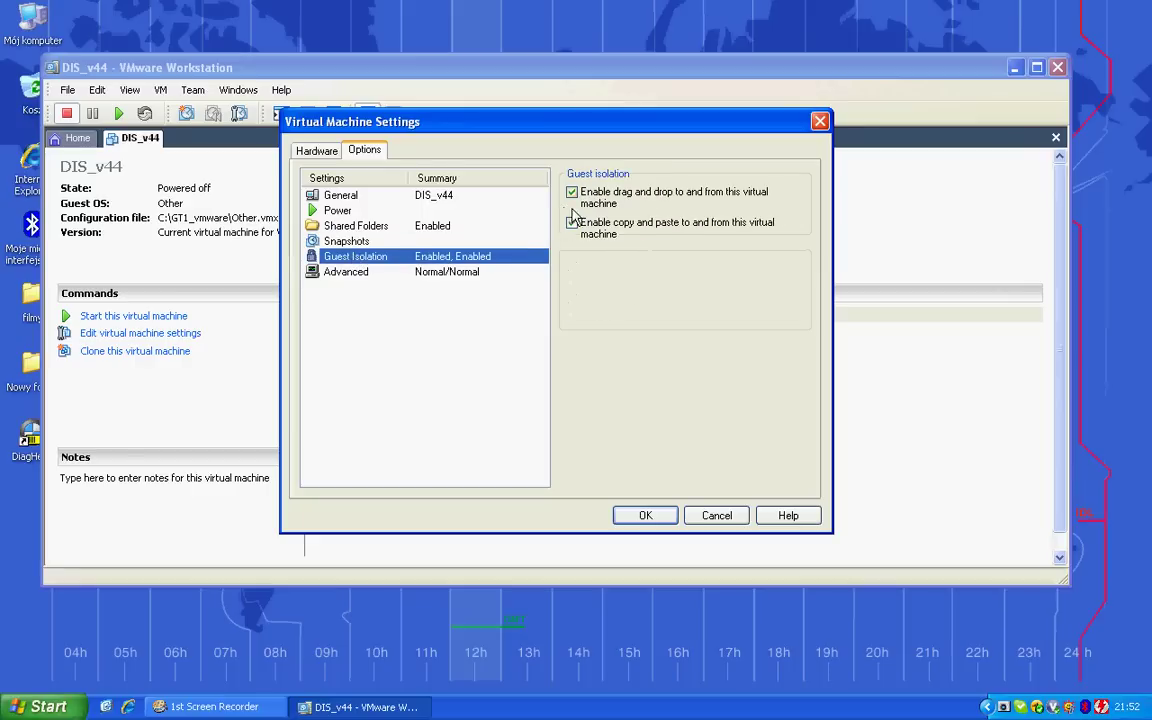
{"action": "left_click", "coordinate": [571, 192]}
{"action": "left_click", "coordinate": [571, 222]}
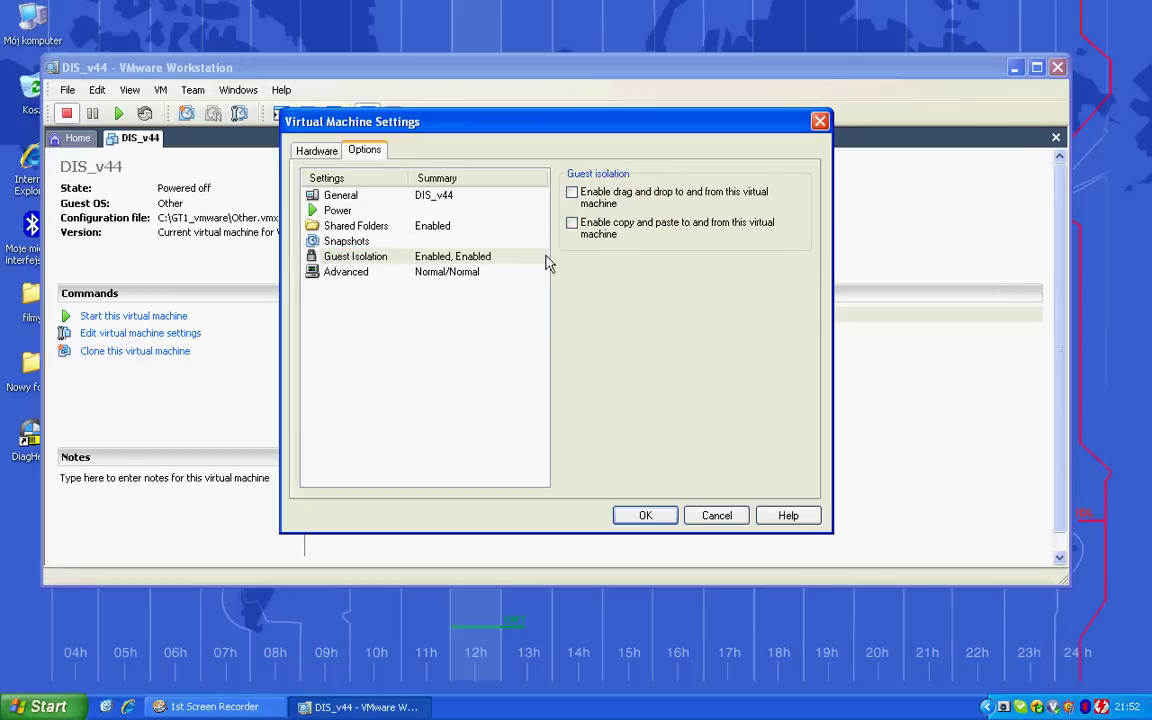
{"action": "left_click", "coordinate": [348, 273]}
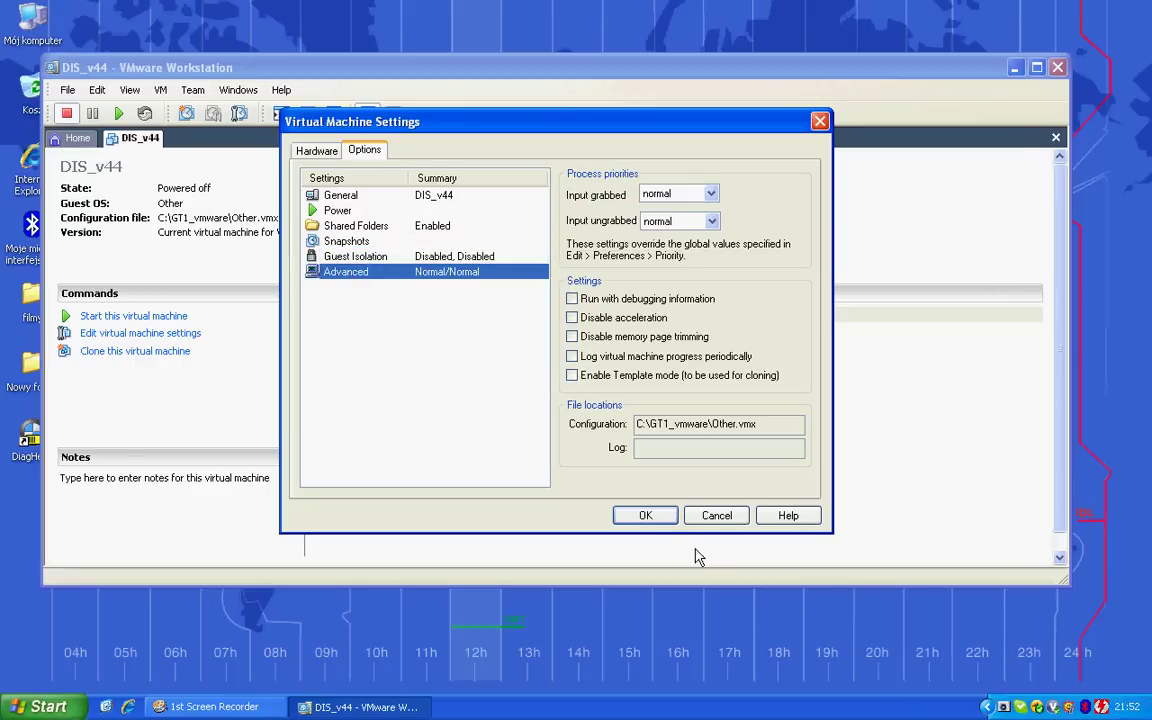
{"action": "left_click", "coordinate": [650, 514]}
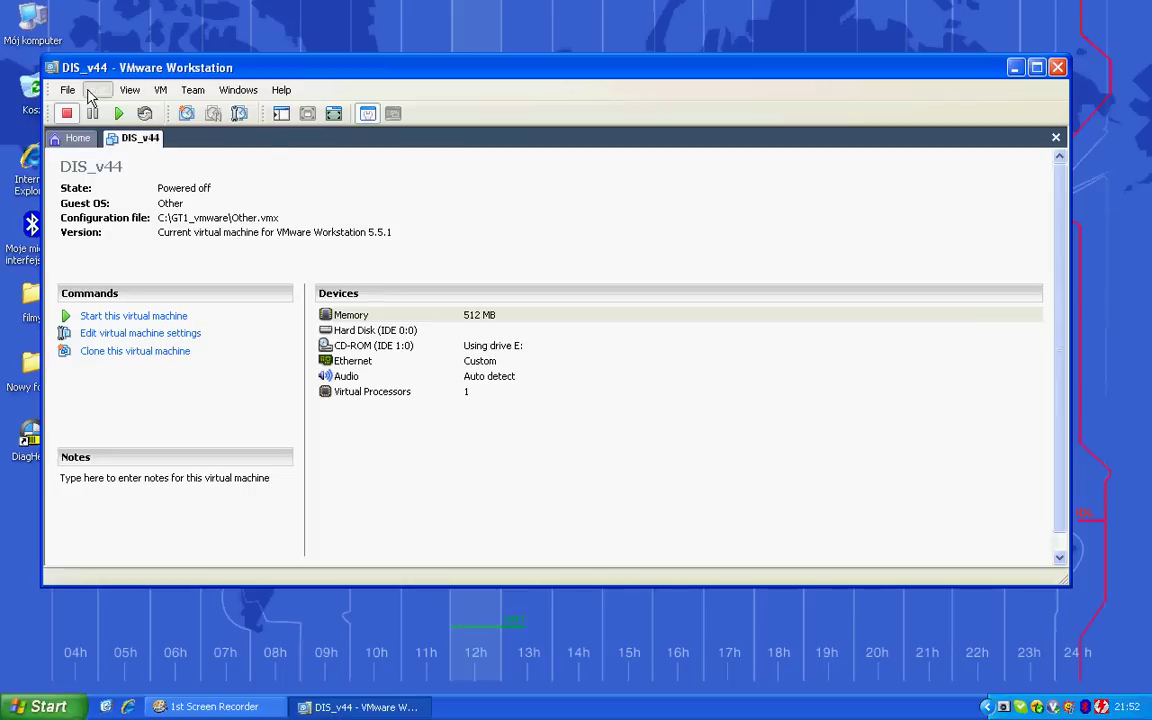
Examine the virtual network summary, automatic bridging and host network mapping, including VMnet1's subnet and DHCP settings, without changing them
{"action": "left_click", "coordinate": [92, 92]}
{"action": "left_click", "coordinate": [116, 159]}
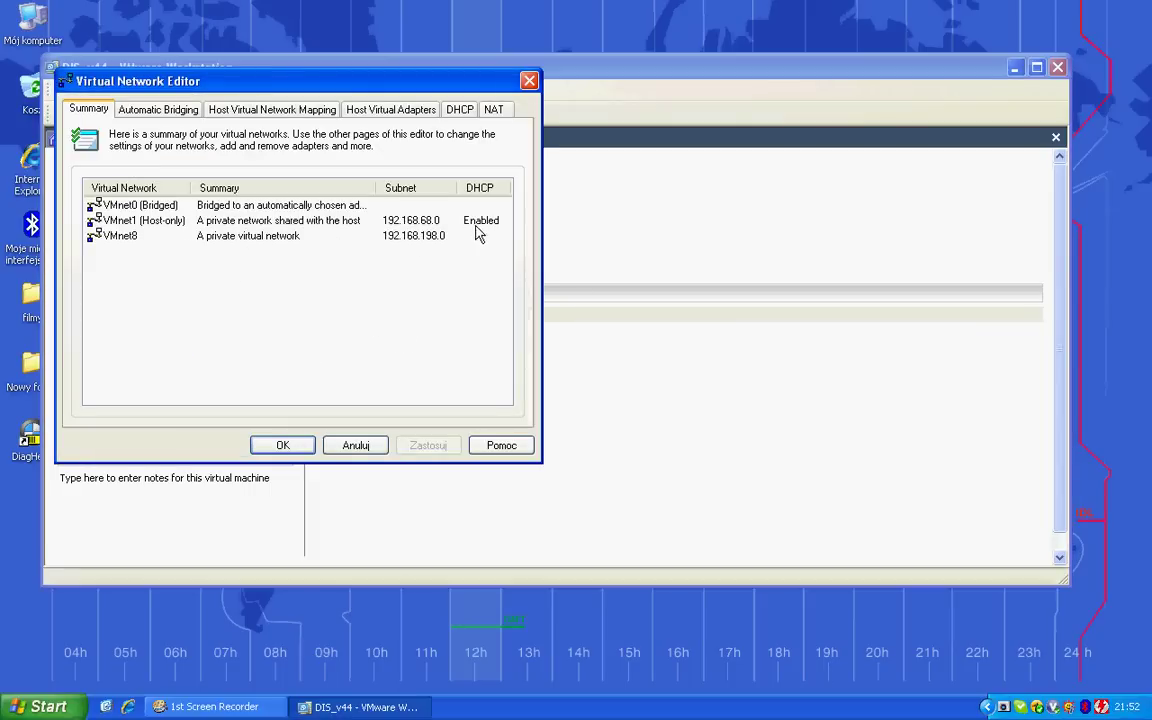
{"action": "left_click", "coordinate": [150, 104]}
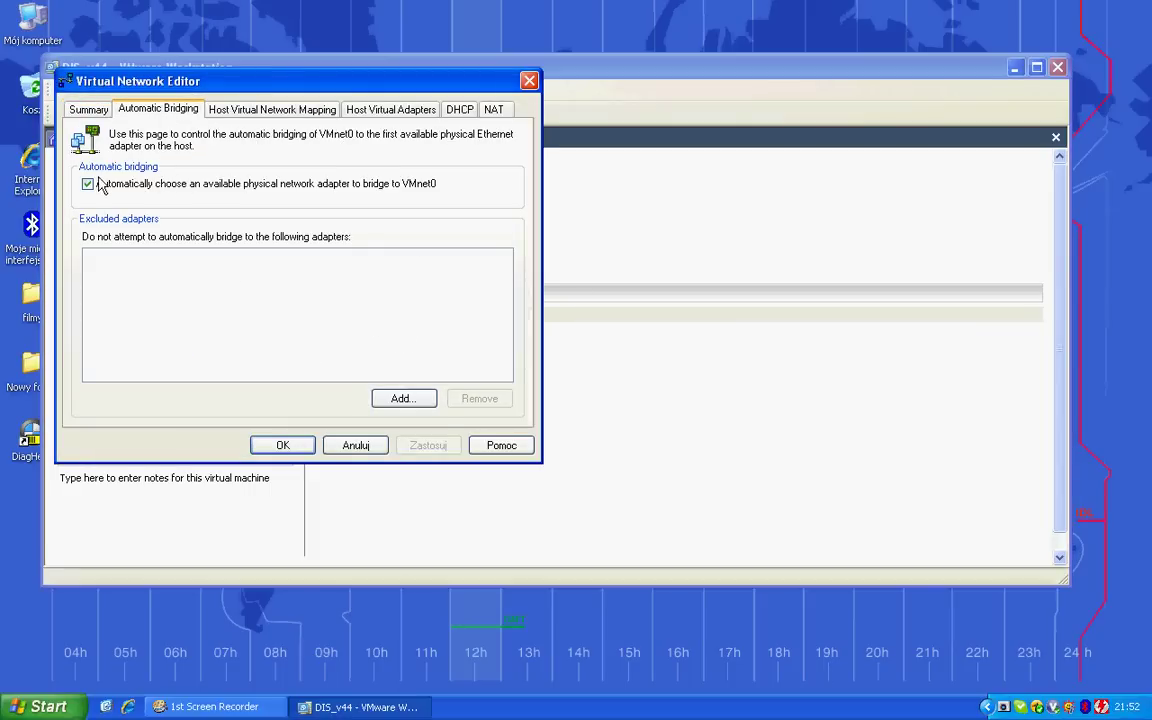
{"action": "left_click", "coordinate": [279, 104]}
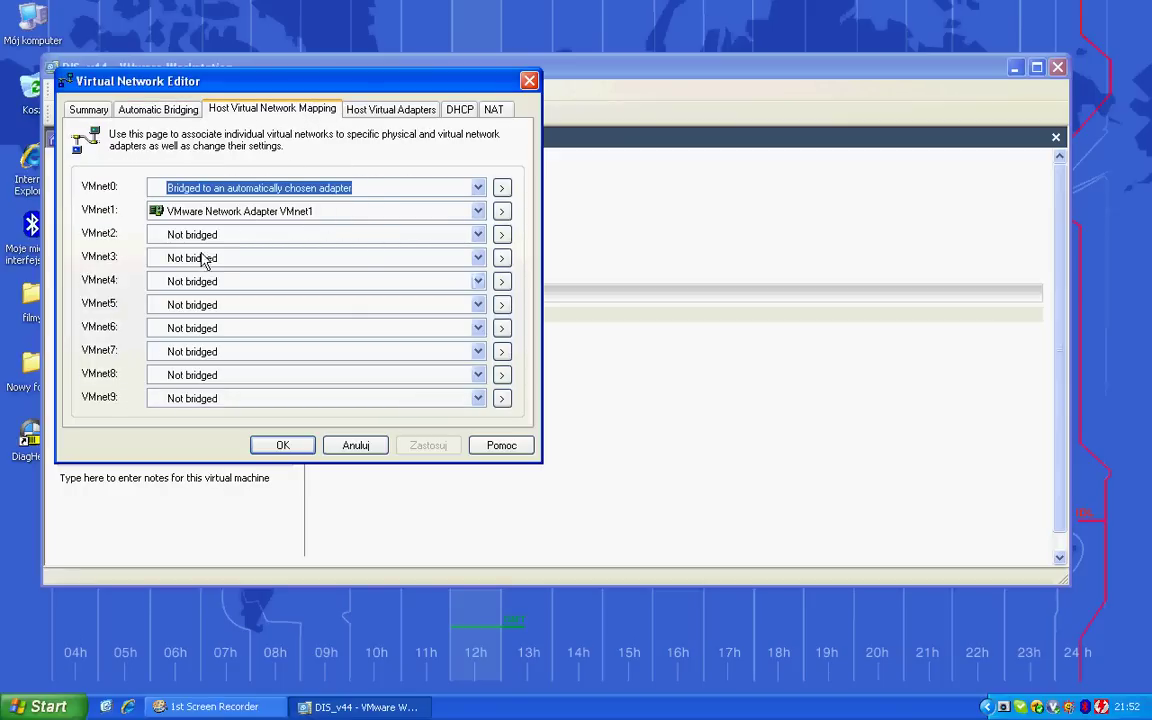
{"action": "left_click", "coordinate": [502, 212]}
{"action": "left_click", "coordinate": [550, 211]}
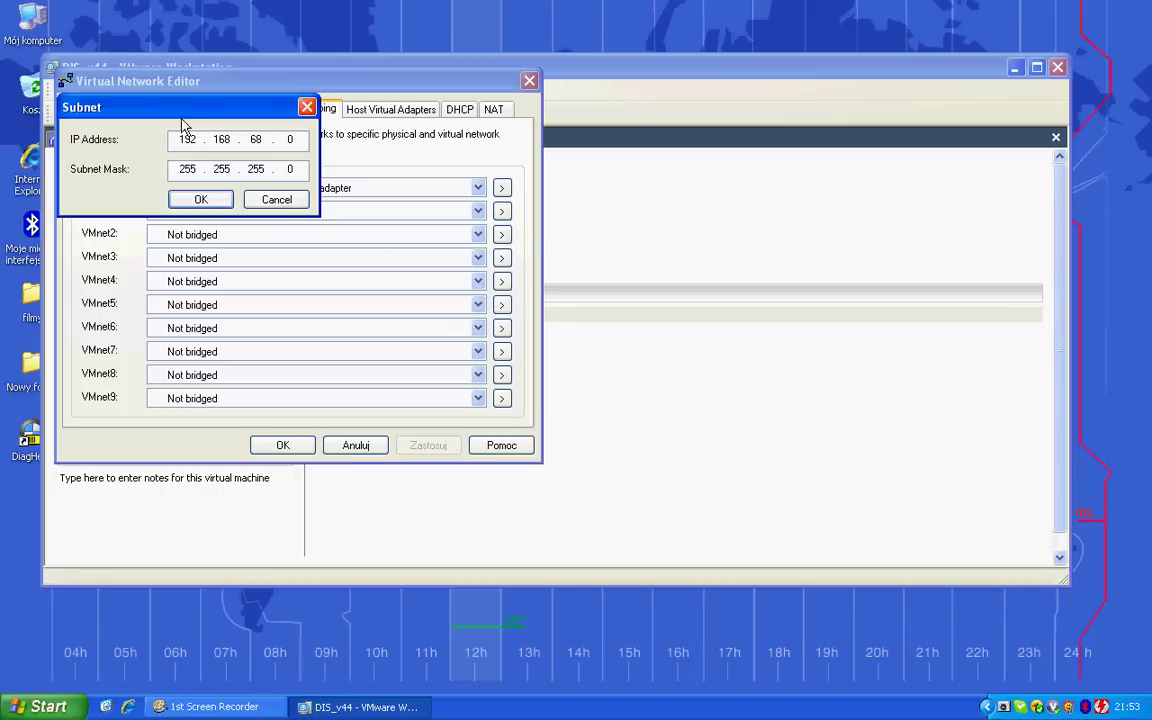
{"action": "left_click", "coordinate": [272, 199]}
{"action": "left_click", "coordinate": [502, 212]}
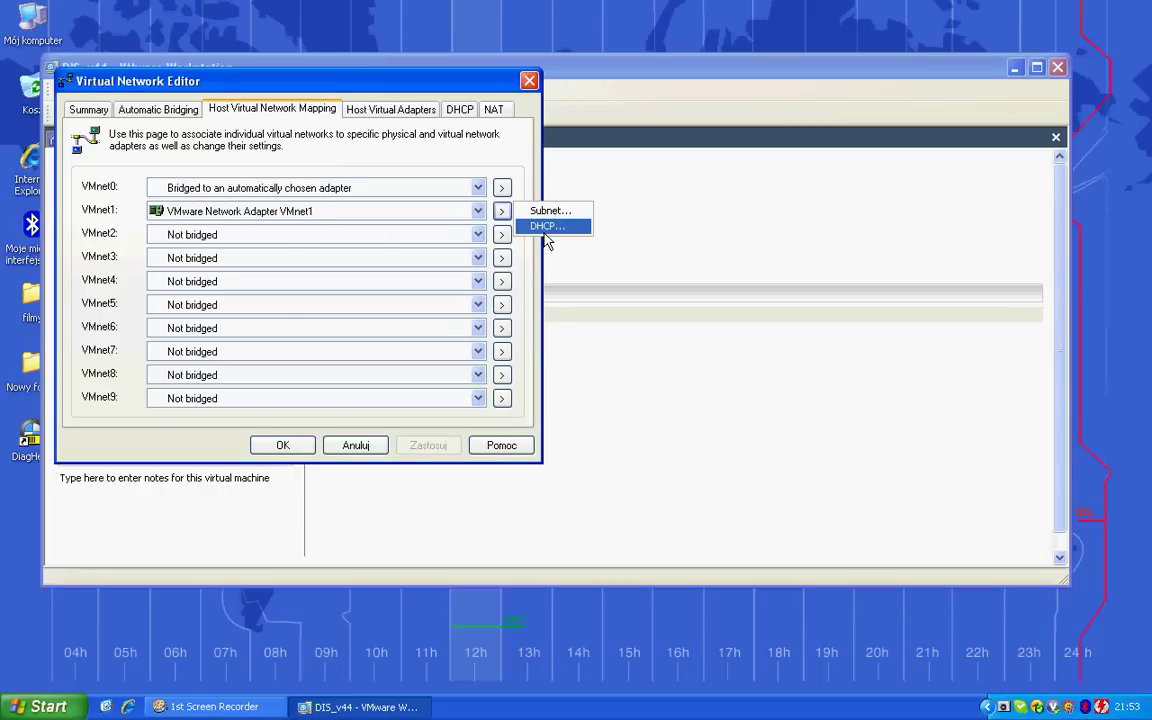
{"action": "left_click", "coordinate": [547, 228]}
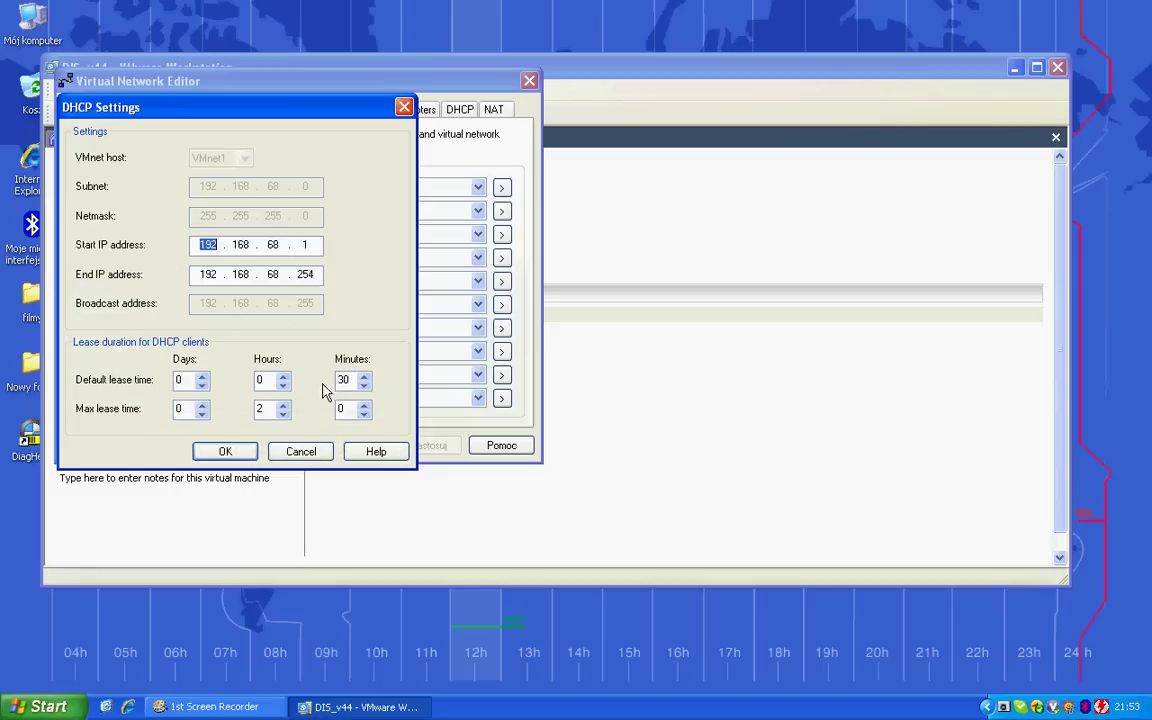
{"action": "left_click", "coordinate": [298, 451]}
Check the host virtual adapters, VMnet1's properties in the DHCP service configuration, and the NAT settings
{"action": "left_click", "coordinate": [386, 109]}
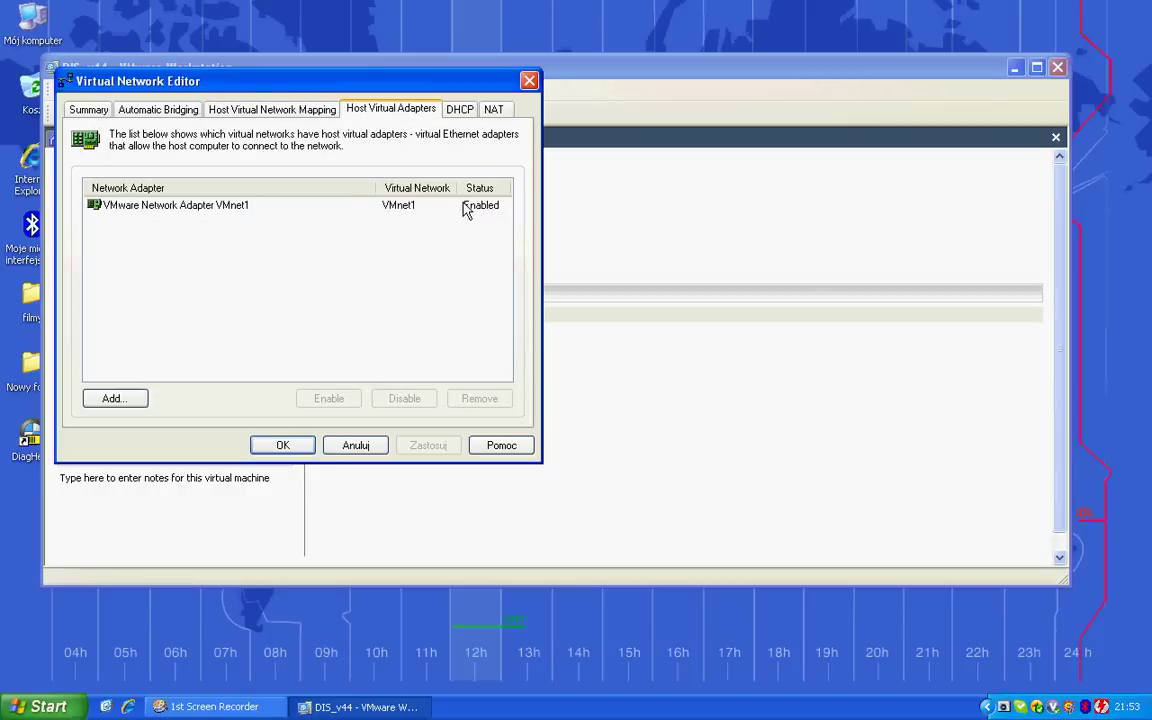
{"action": "left_click", "coordinate": [458, 112]}
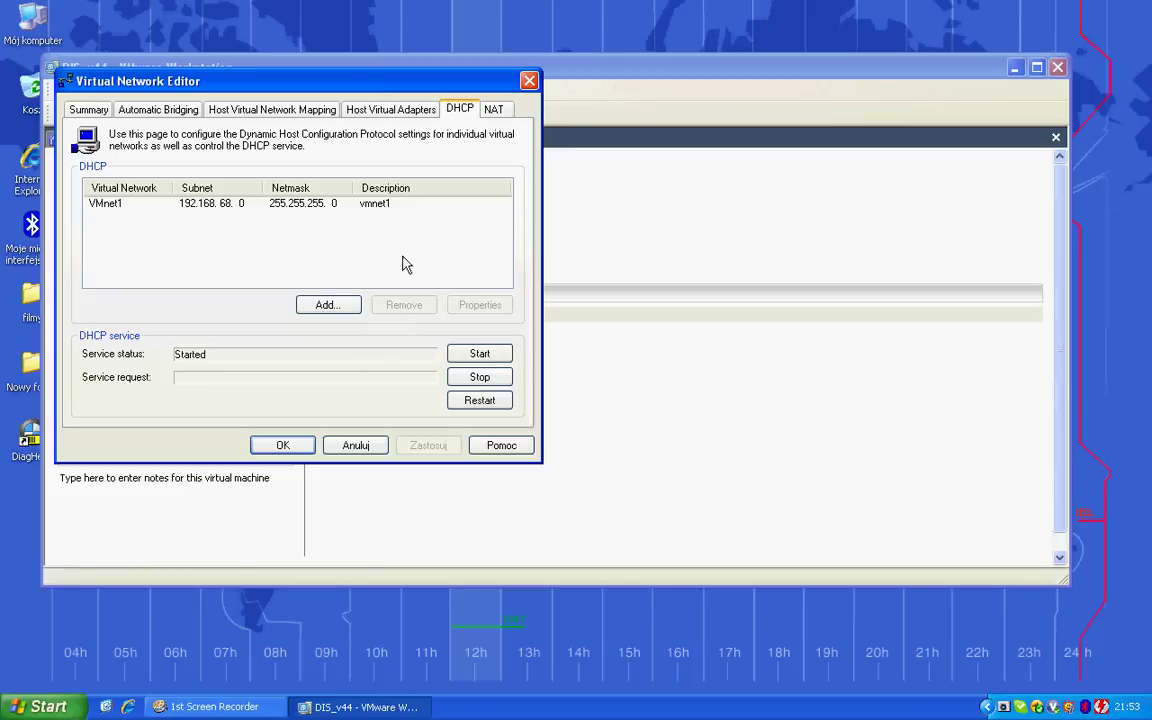
{"action": "left_click", "coordinate": [291, 204]}
{"action": "left_click", "coordinate": [478, 305]}
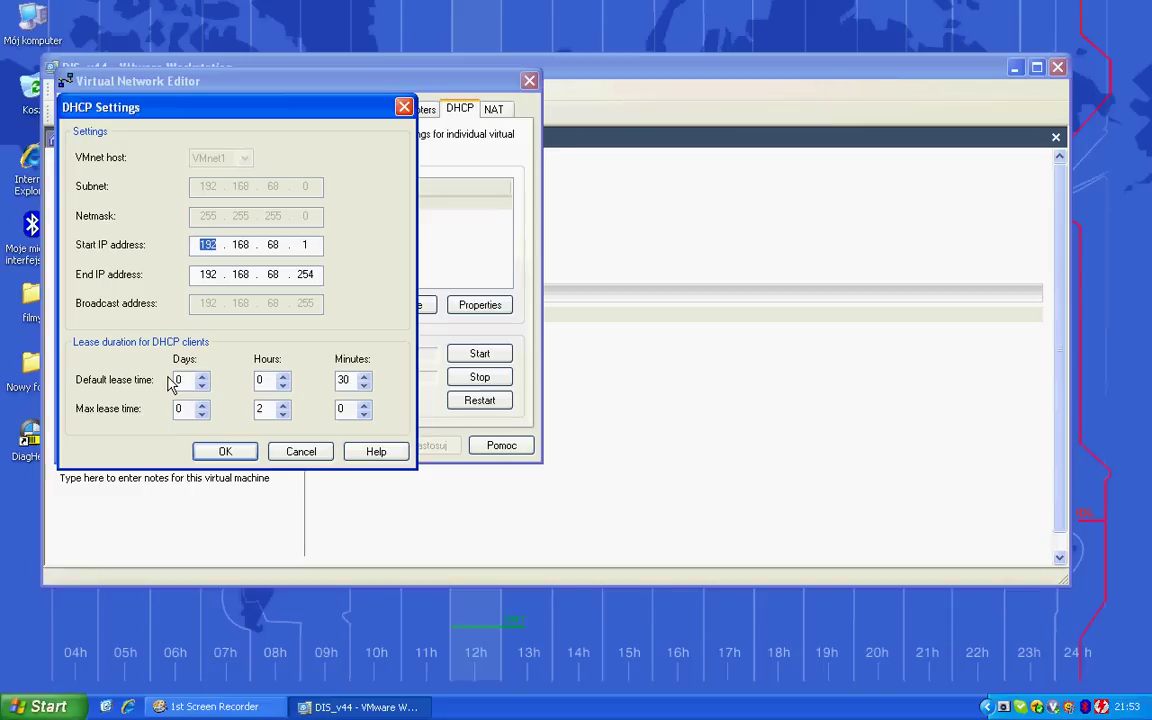
{"action": "left_click", "coordinate": [299, 452]}
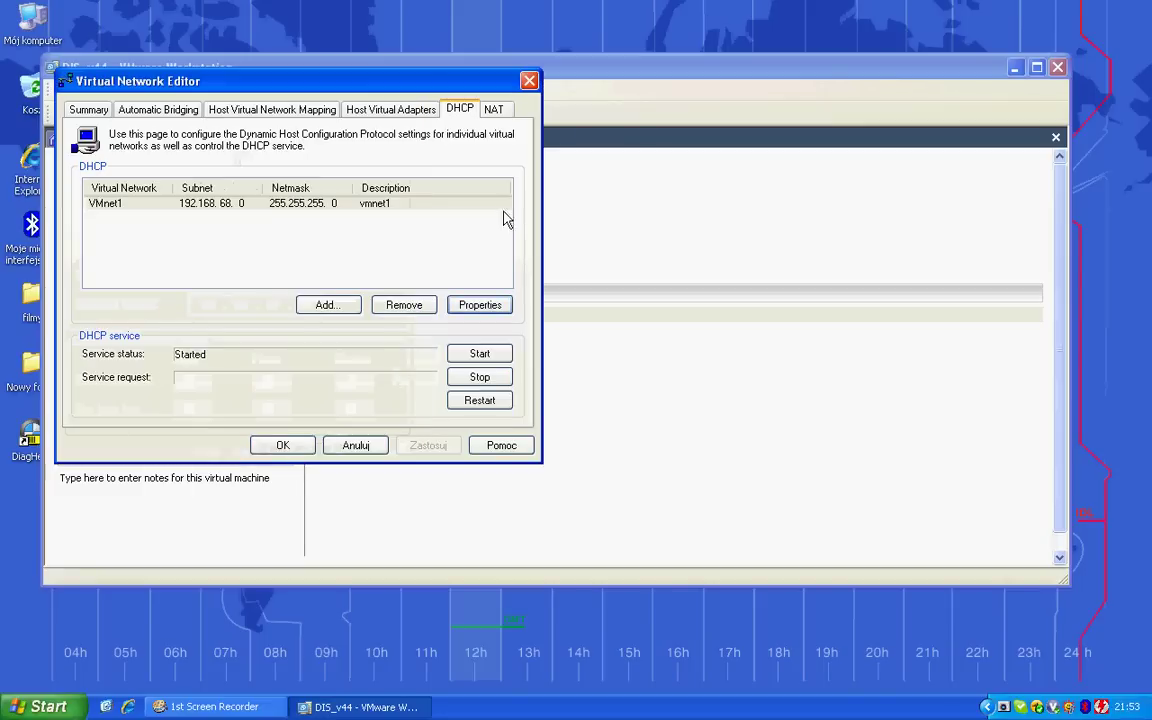
{"action": "left_click", "coordinate": [494, 112]}
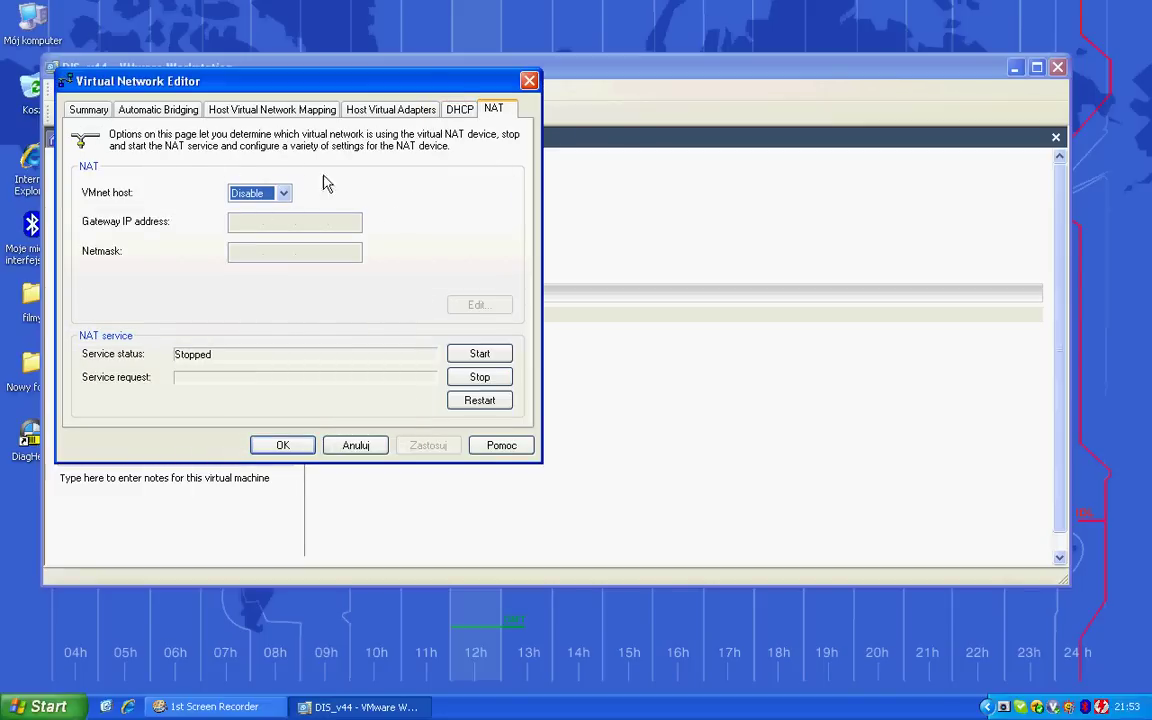